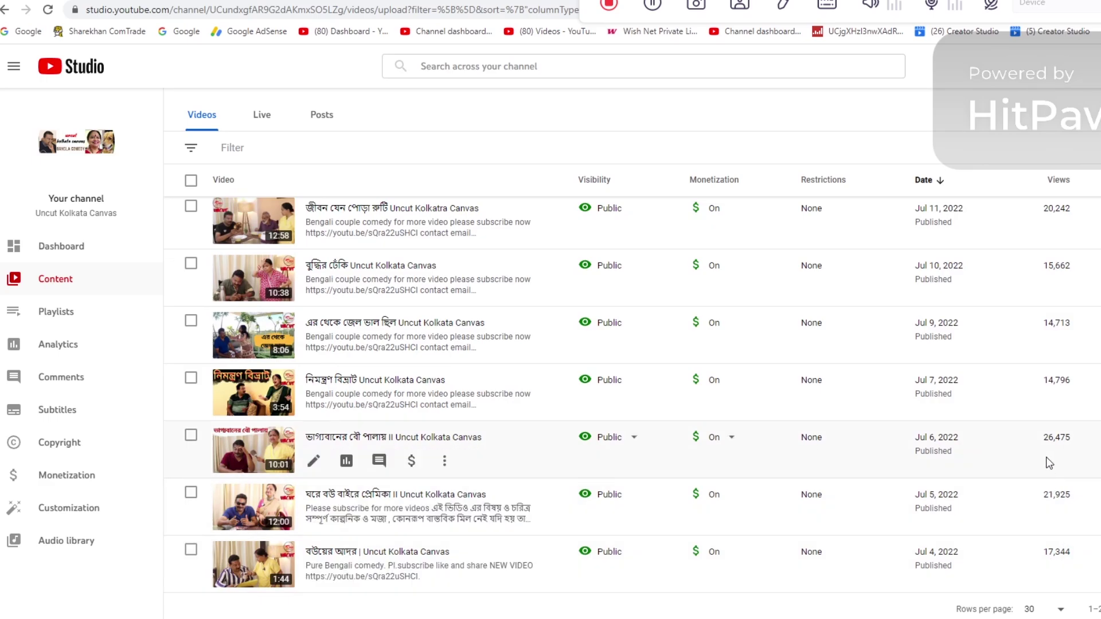
# Step: Open the upload defaults in the channel settings
pyautogui.scroll(1, 1060, 447)
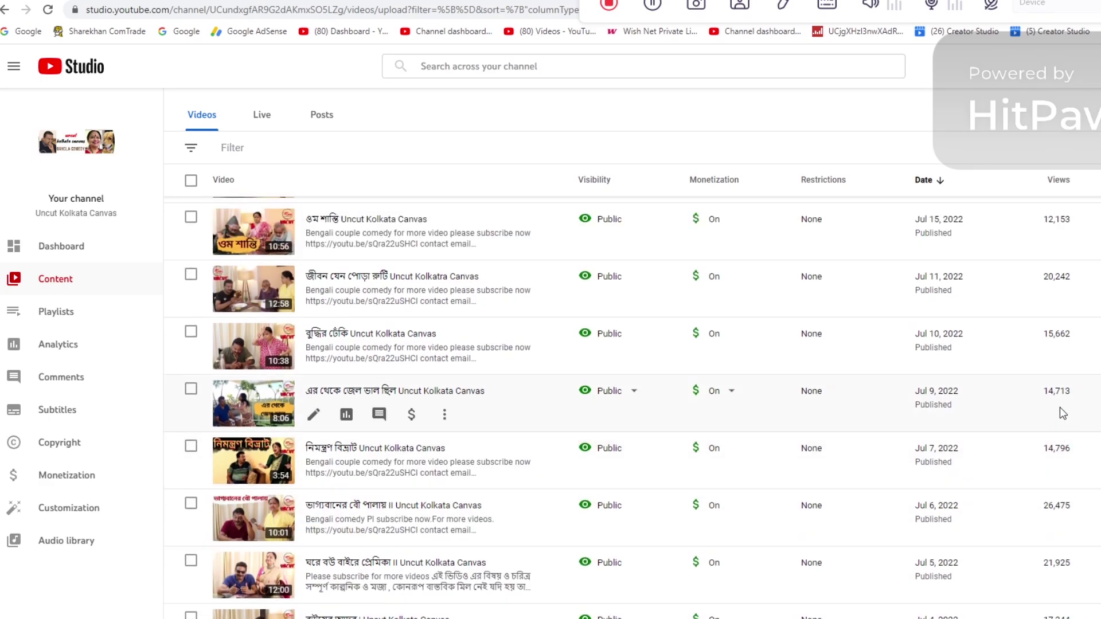
pyautogui.scroll(1, 1060, 408)
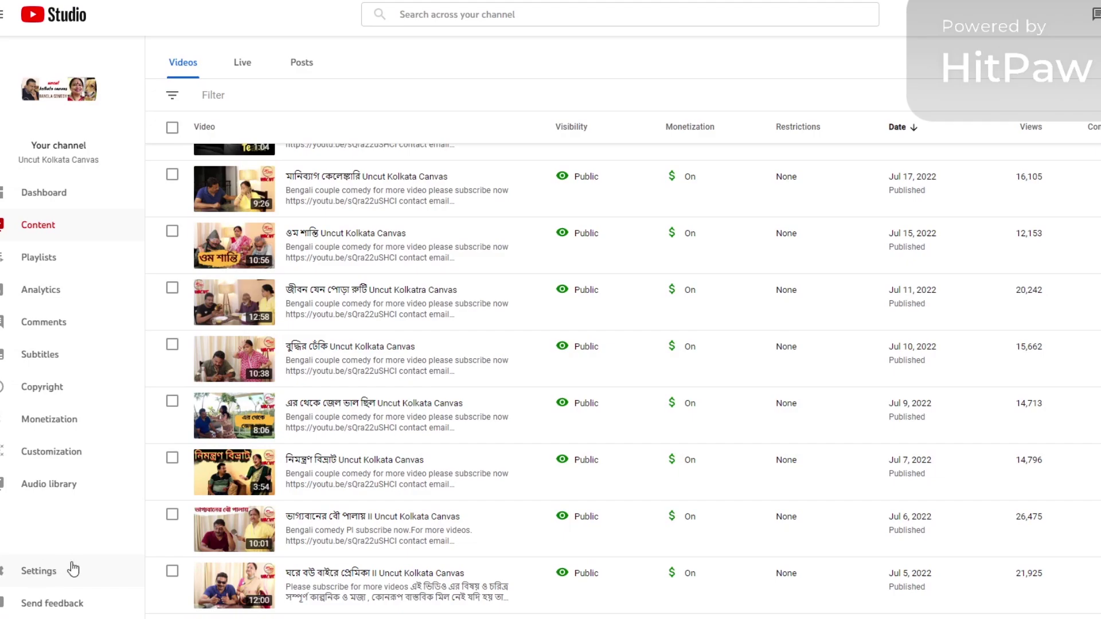
pyautogui.click(38, 571)
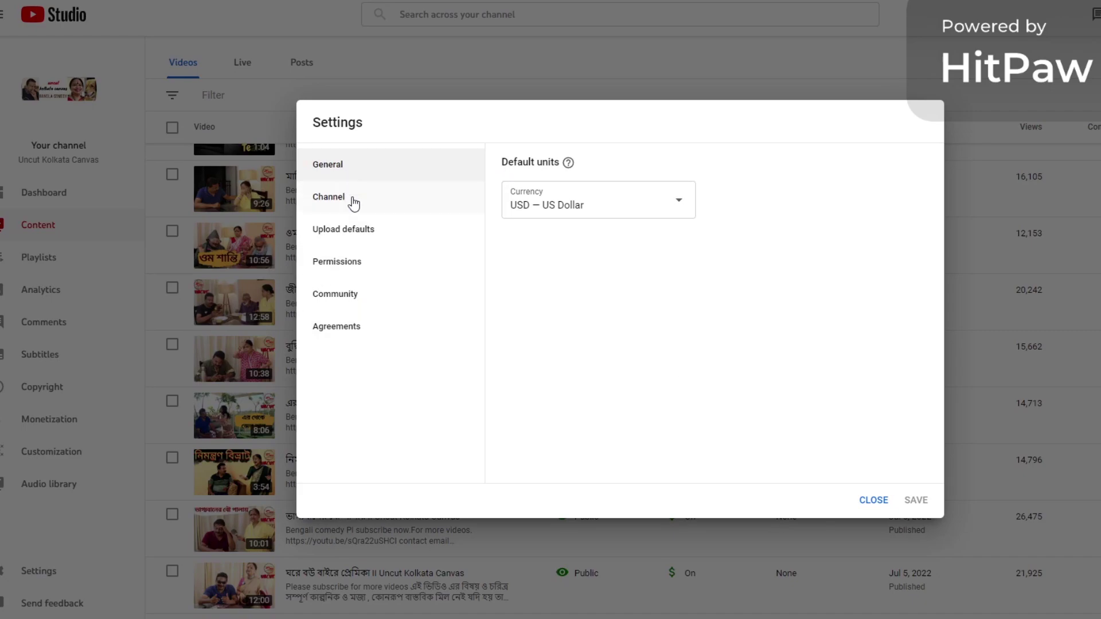
pyautogui.click(362, 233)
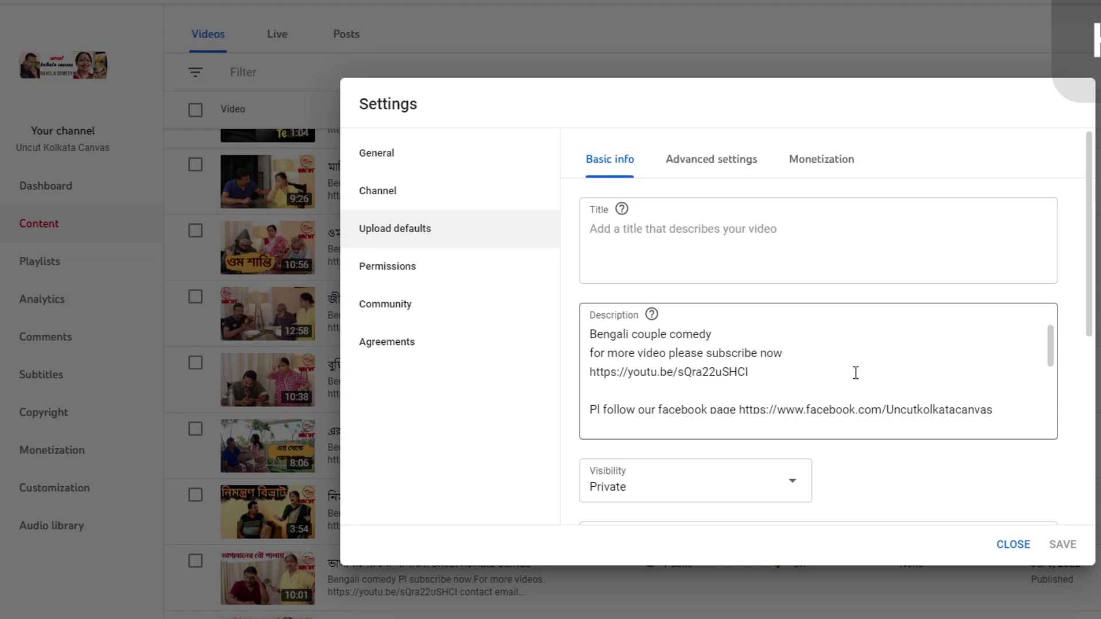
# Step: Read through the default video description in the basic info of the upload defaults
pyautogui.scroll(-3, 796, 392)
pyautogui.scroll(3, 797, 389)
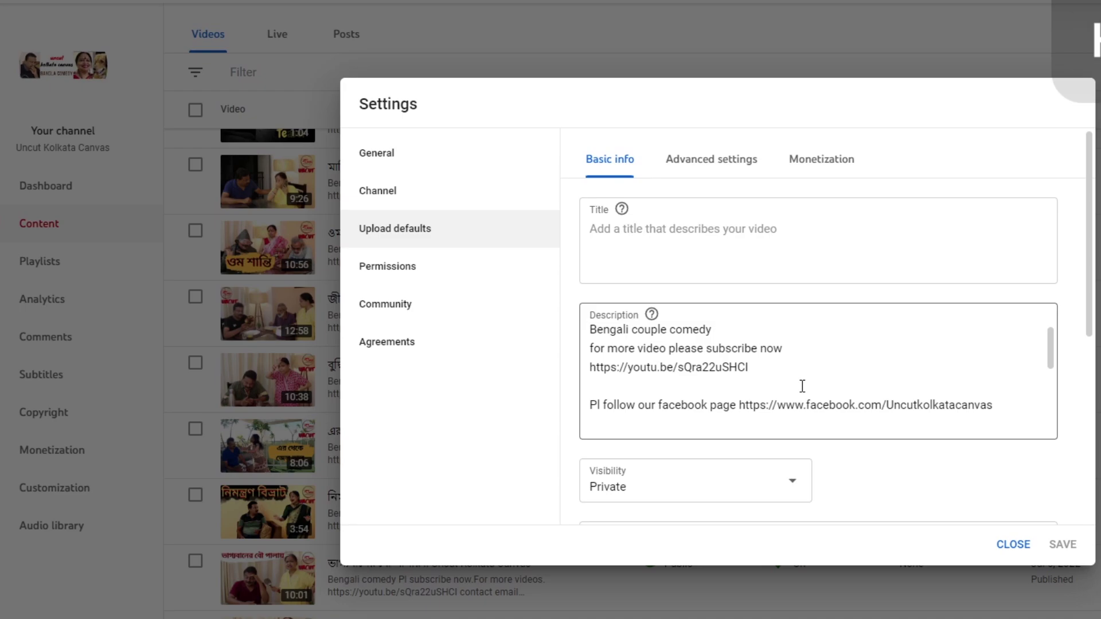
pyautogui.scroll(-3, 801, 386)
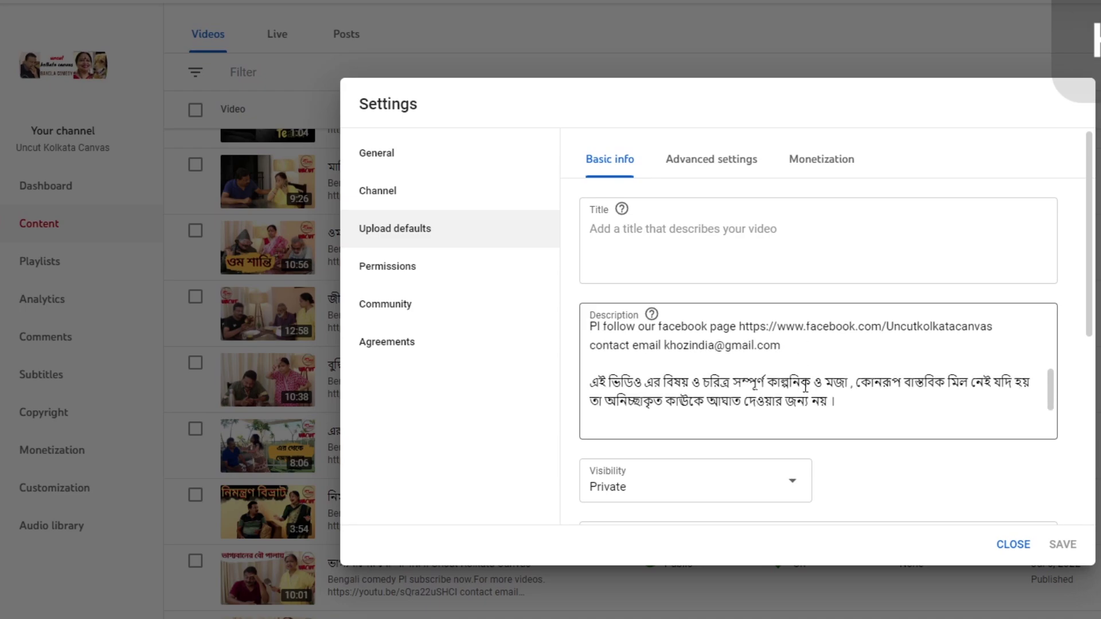
pyautogui.scroll(3, 805, 386)
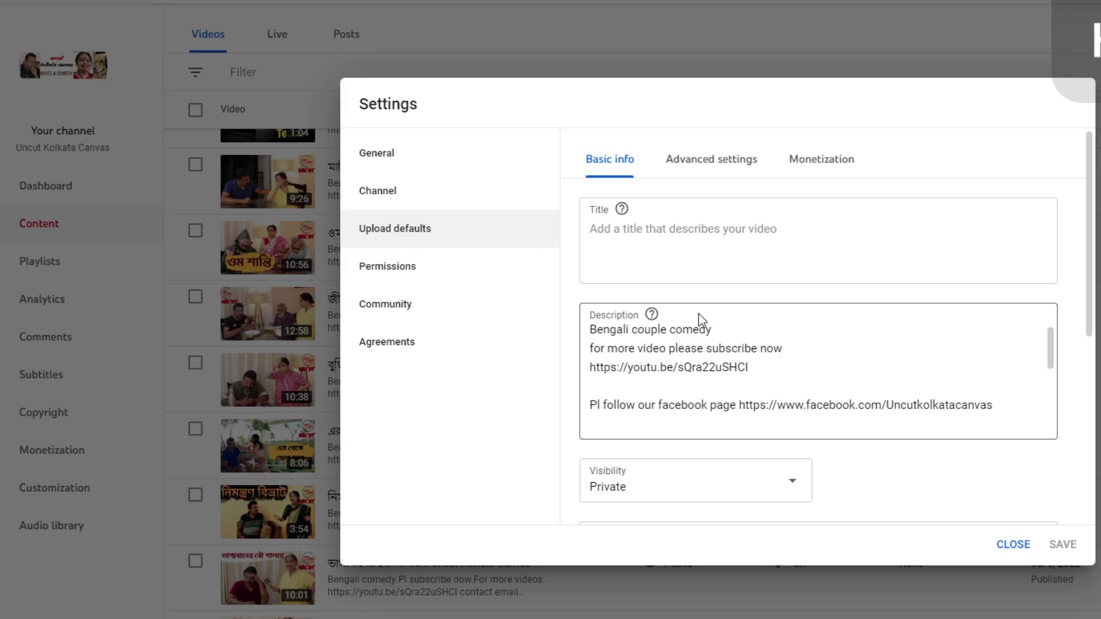
# Step: Check which default visibility options are available, without choosing a different one
pyautogui.scroll(-5, 845, 365)
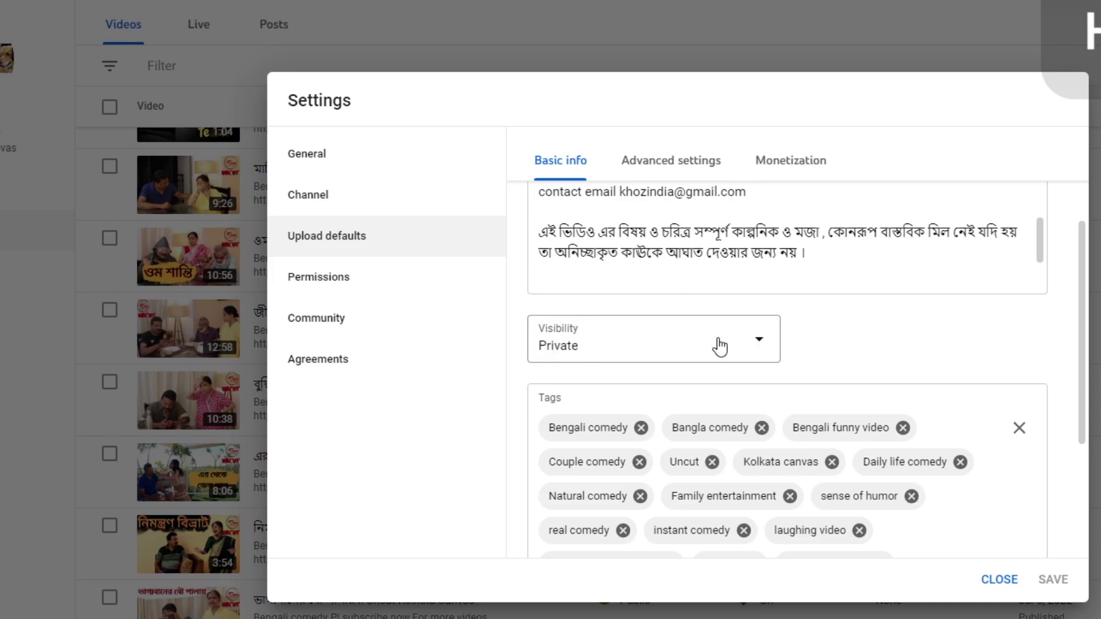
pyautogui.click(760, 341)
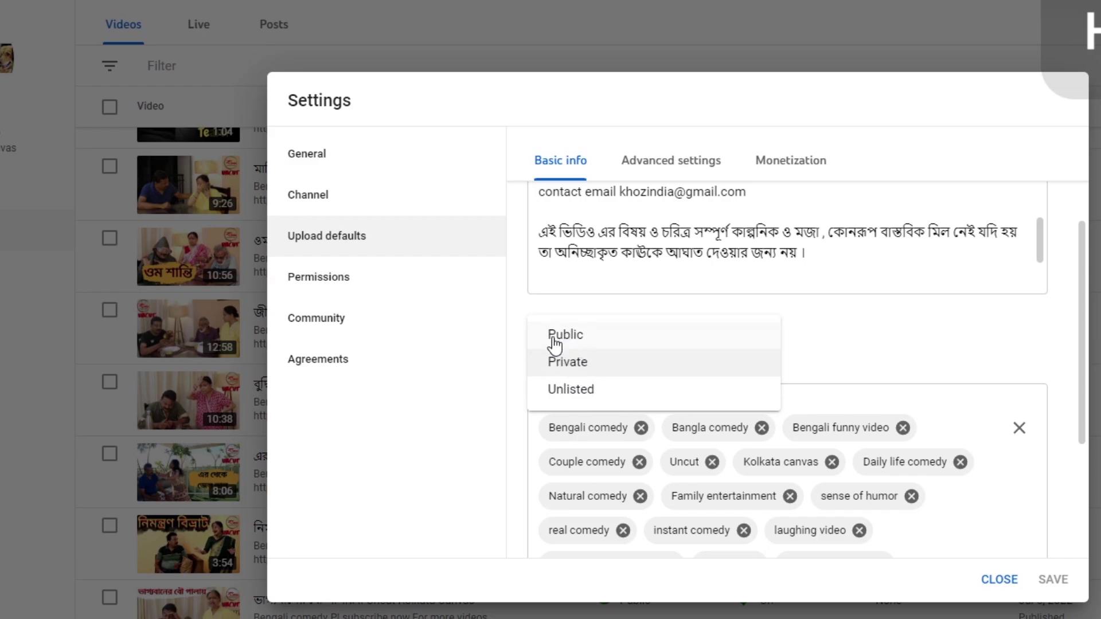
pyautogui.click(873, 333)
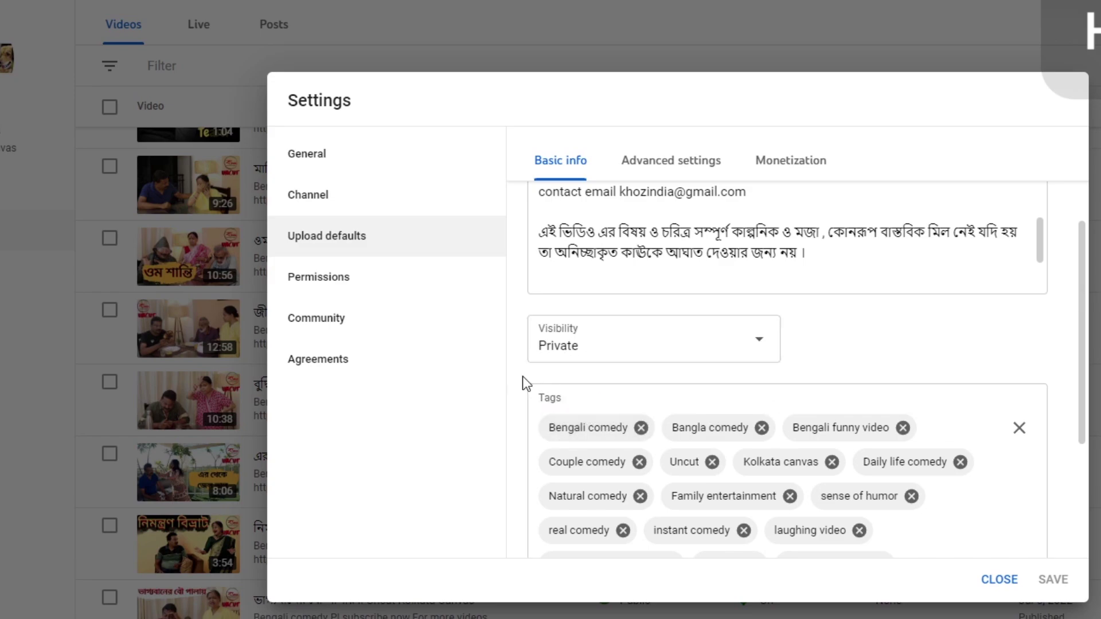
# Step: Try adding "funny video" to the end of the default tags, and remove that tag again
pyautogui.scroll(-3, 894, 430)
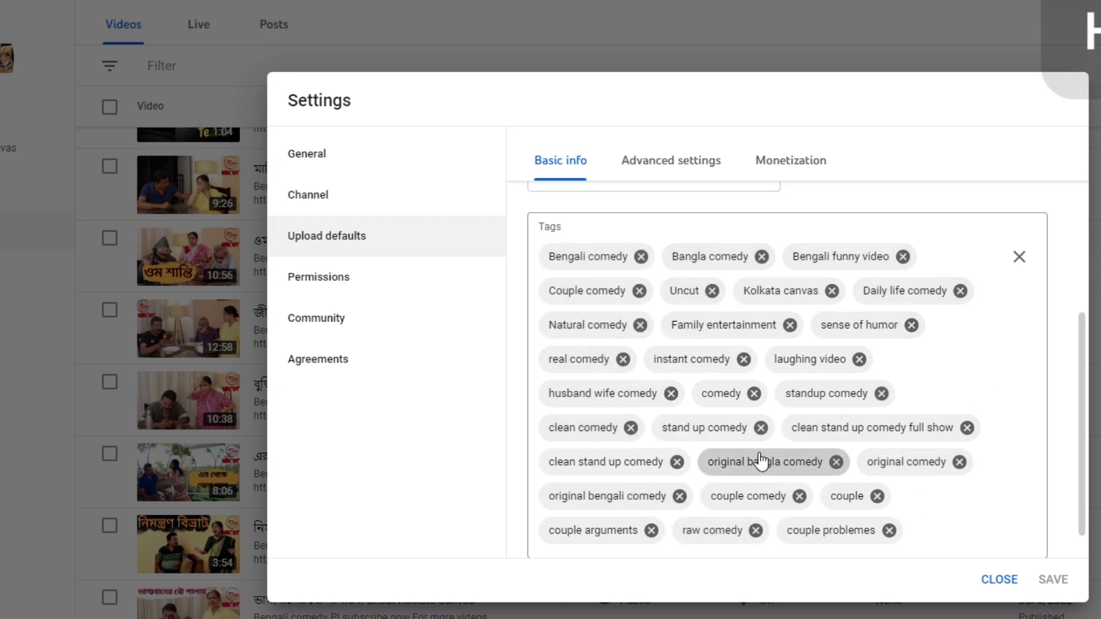
pyautogui.scroll(-1, 826, 424)
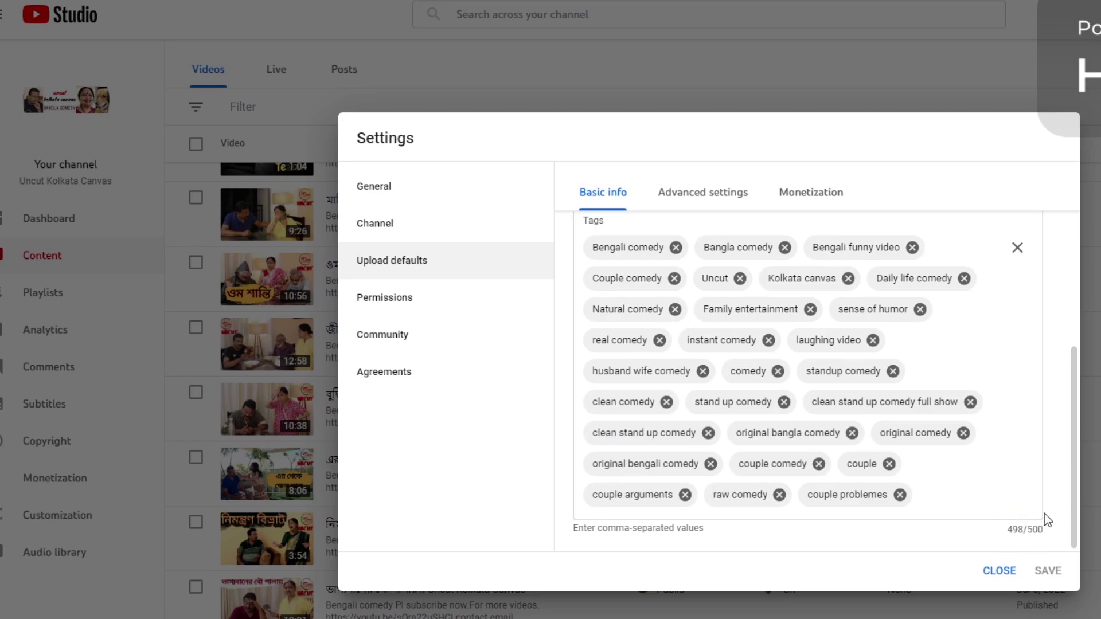
pyautogui.click(966, 502)
pyautogui.write('funn')
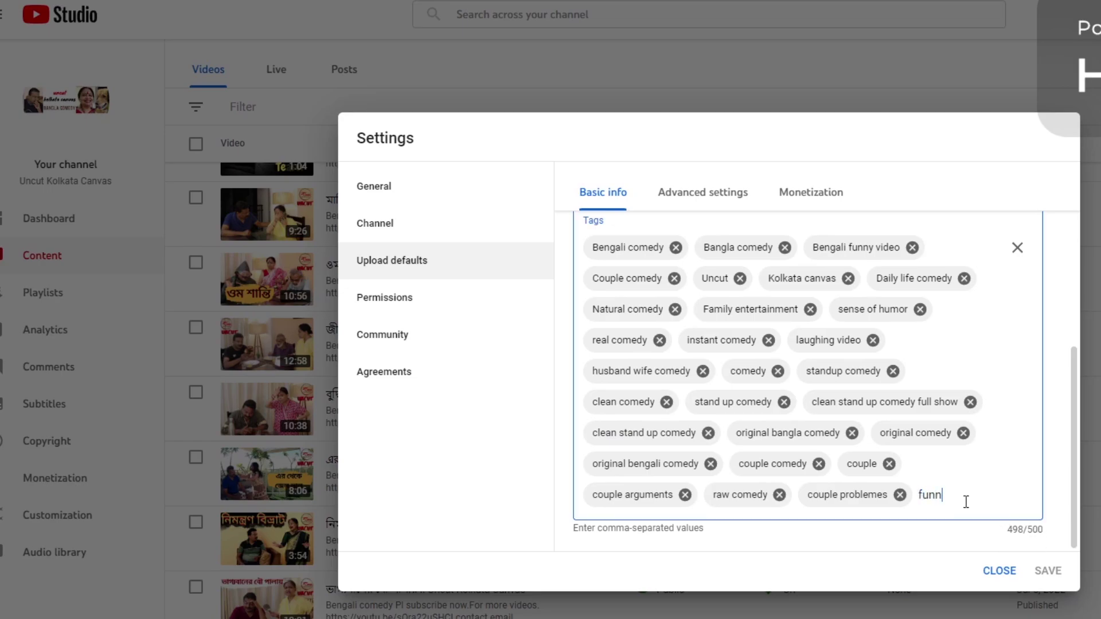
pyautogui.write('y video')
pyautogui.press('Return')
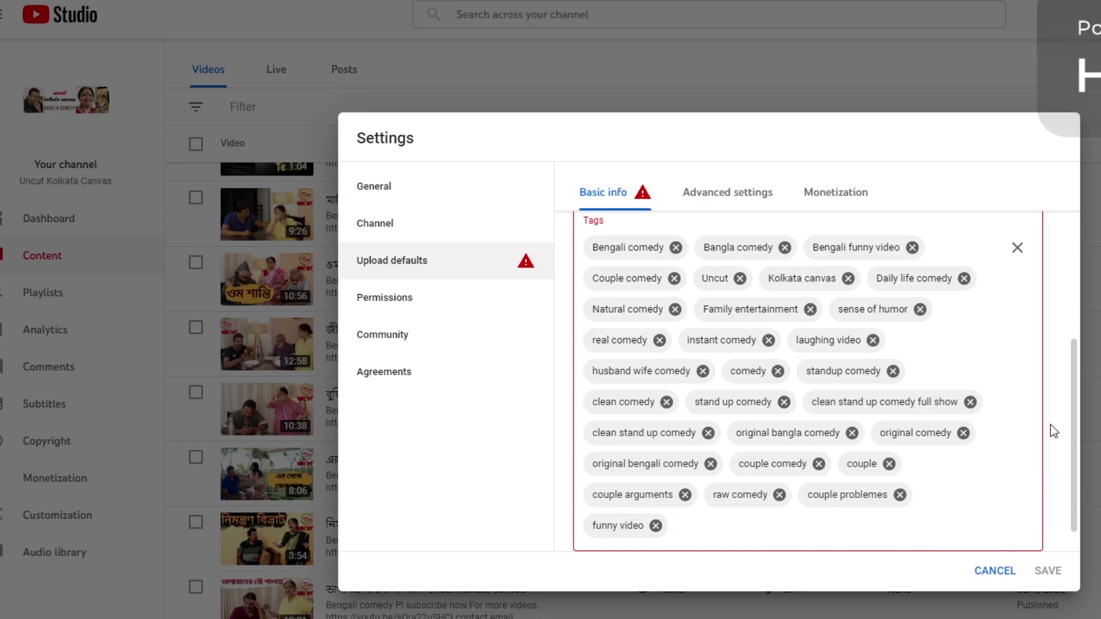
pyautogui.scroll(-1, 892, 509)
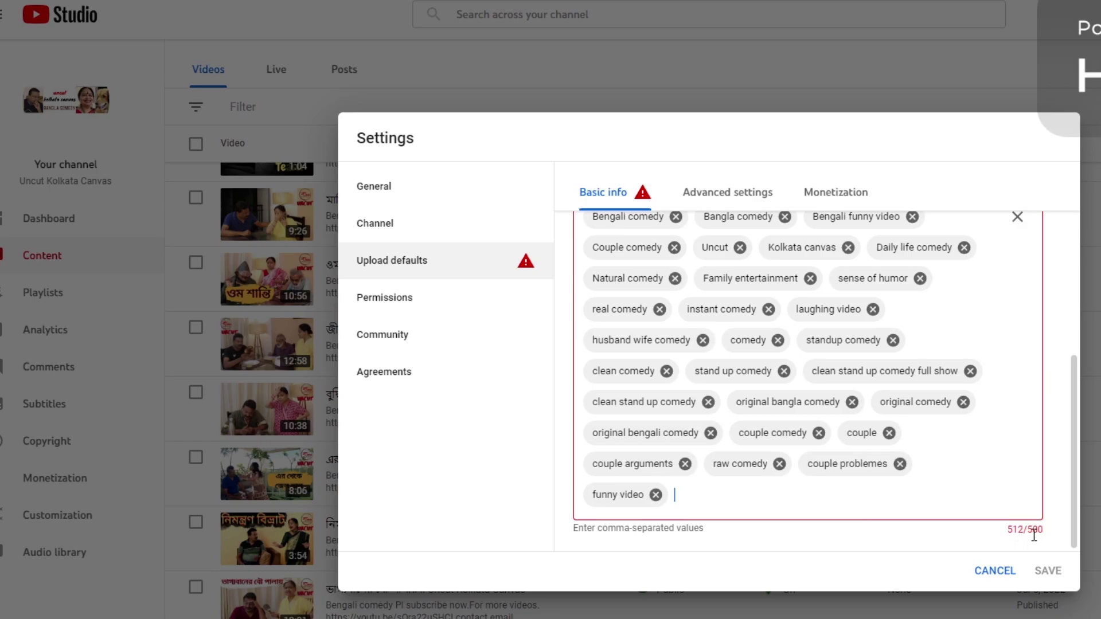
pyautogui.click(655, 494)
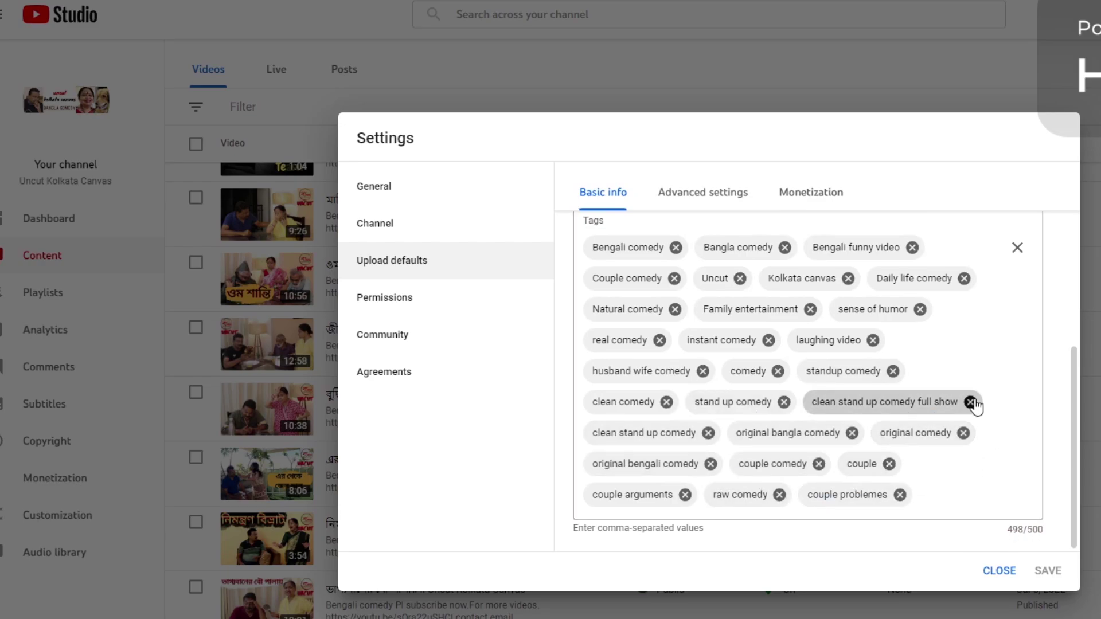
# Step: Look over the complete list of default tags in the basic info
pyautogui.scroll(2, 786, 401)
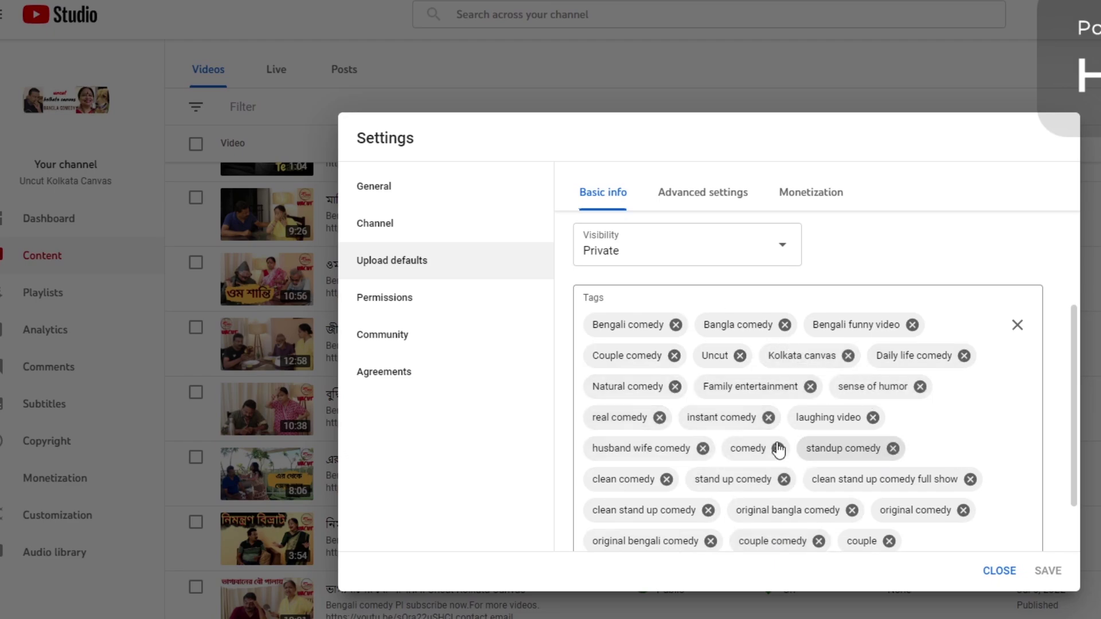
pyautogui.scroll(-2, 763, 449)
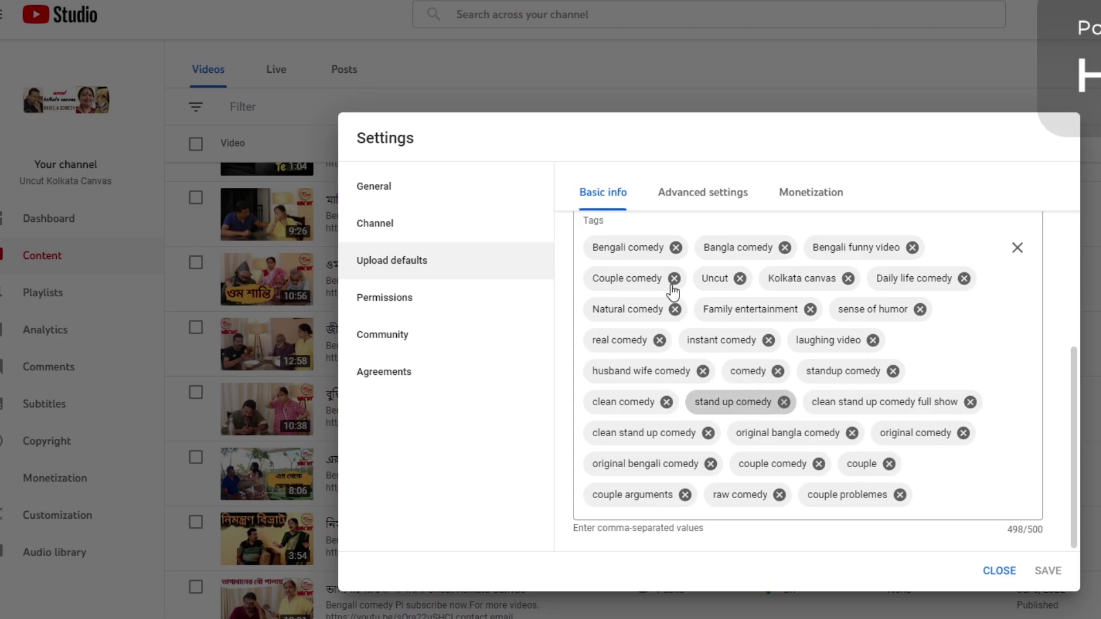
pyautogui.scroll(10, 695, 436)
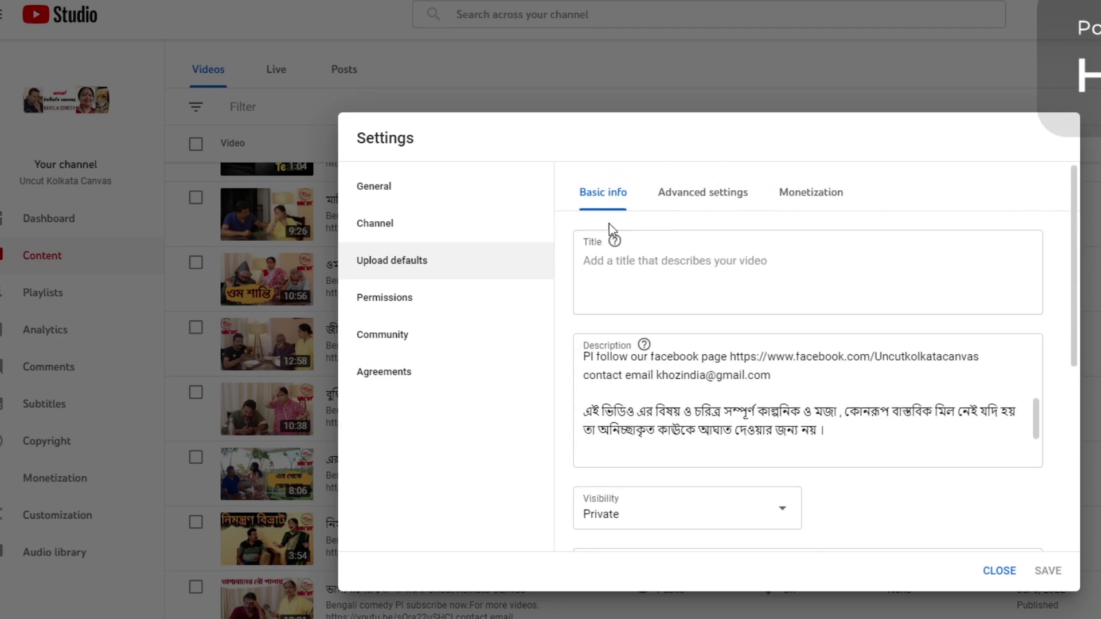
# Step: Select Standard YouTube License as the default license in the advanced upload settings
pyautogui.click(699, 197)
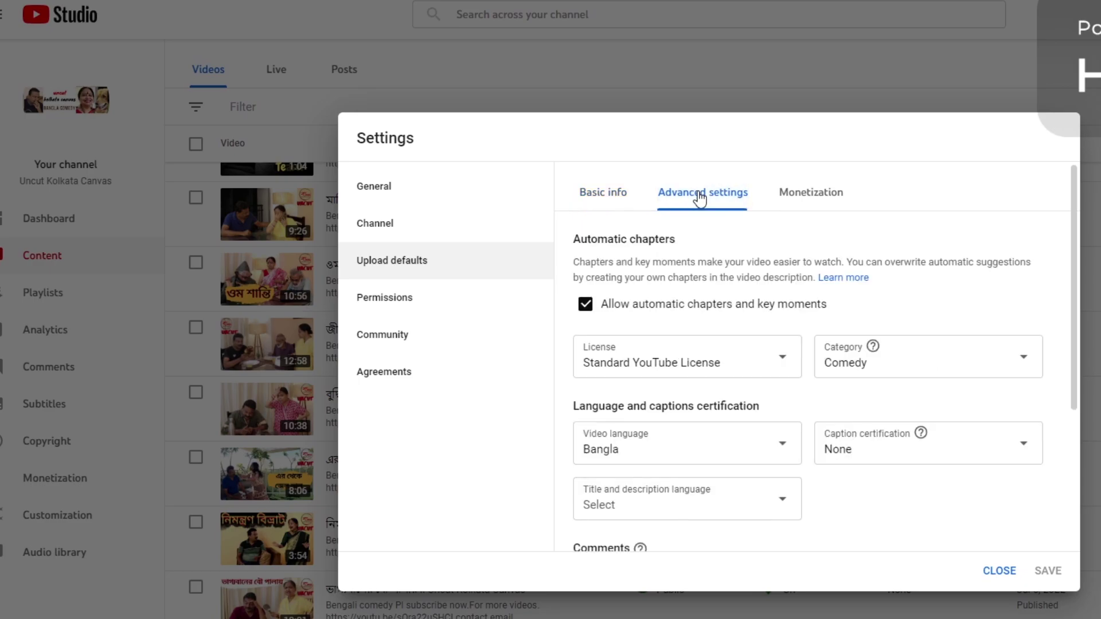
pyautogui.scroll(-4, 774, 389)
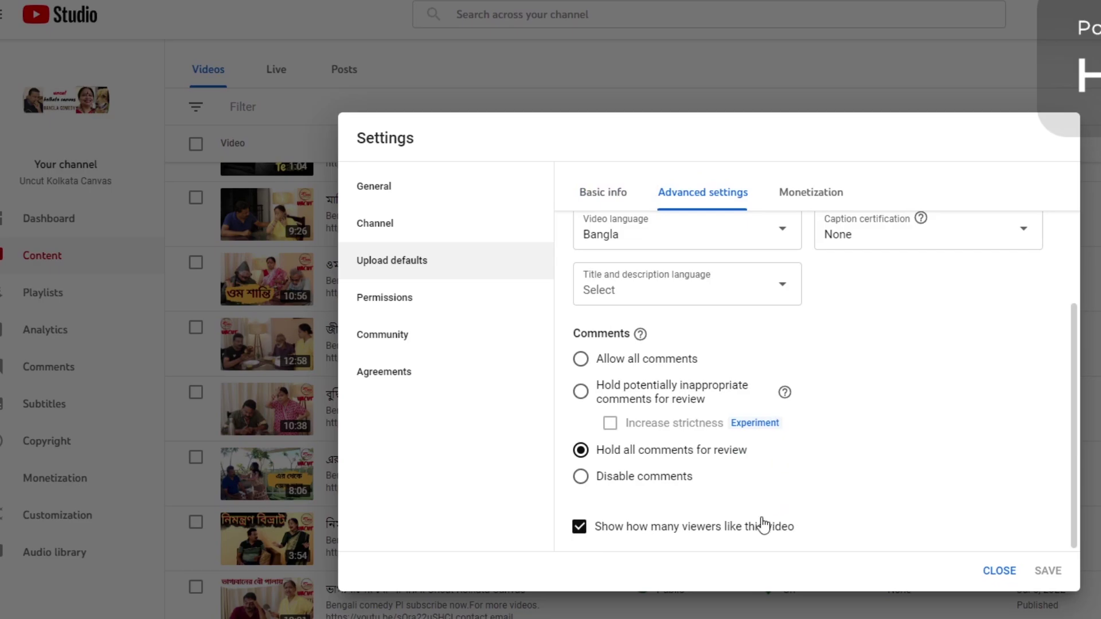
pyautogui.scroll(4, 756, 525)
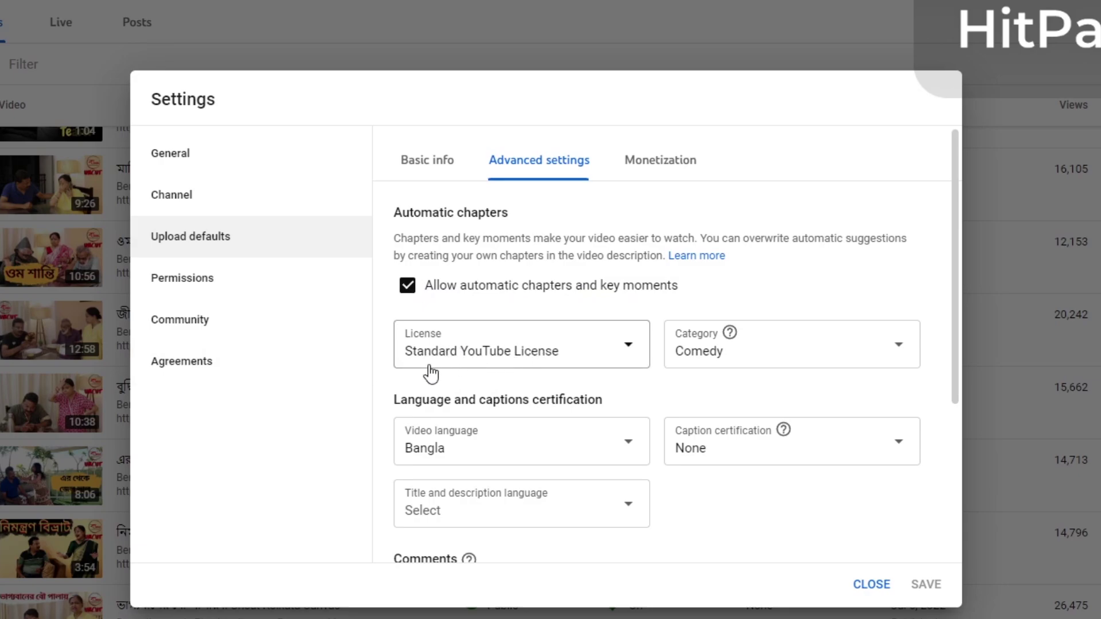
pyautogui.click(632, 351)
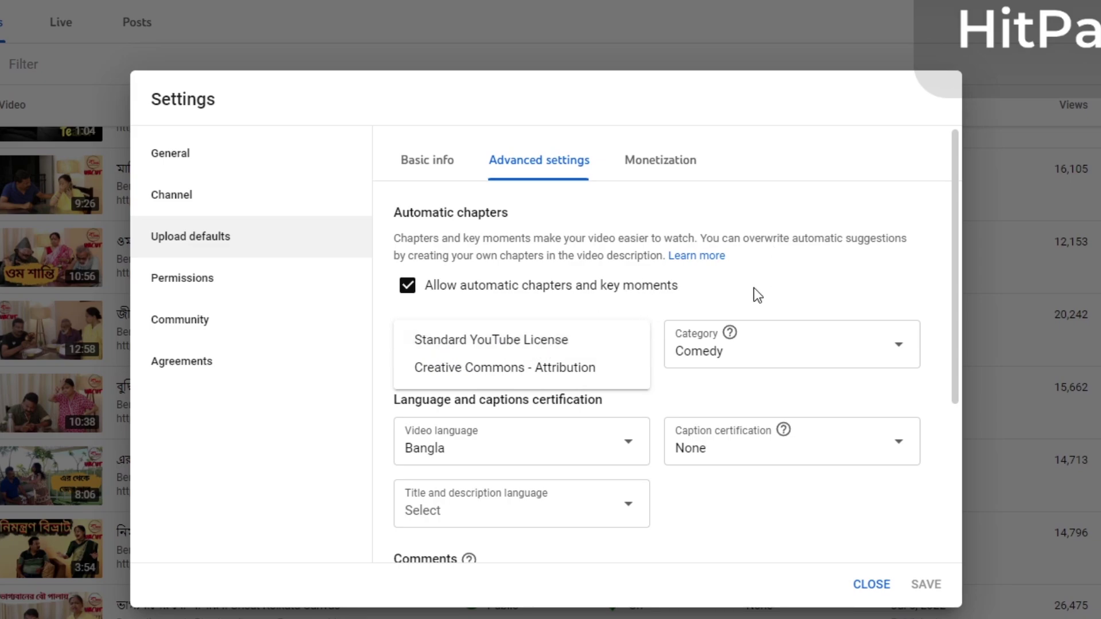
pyautogui.click(536, 339)
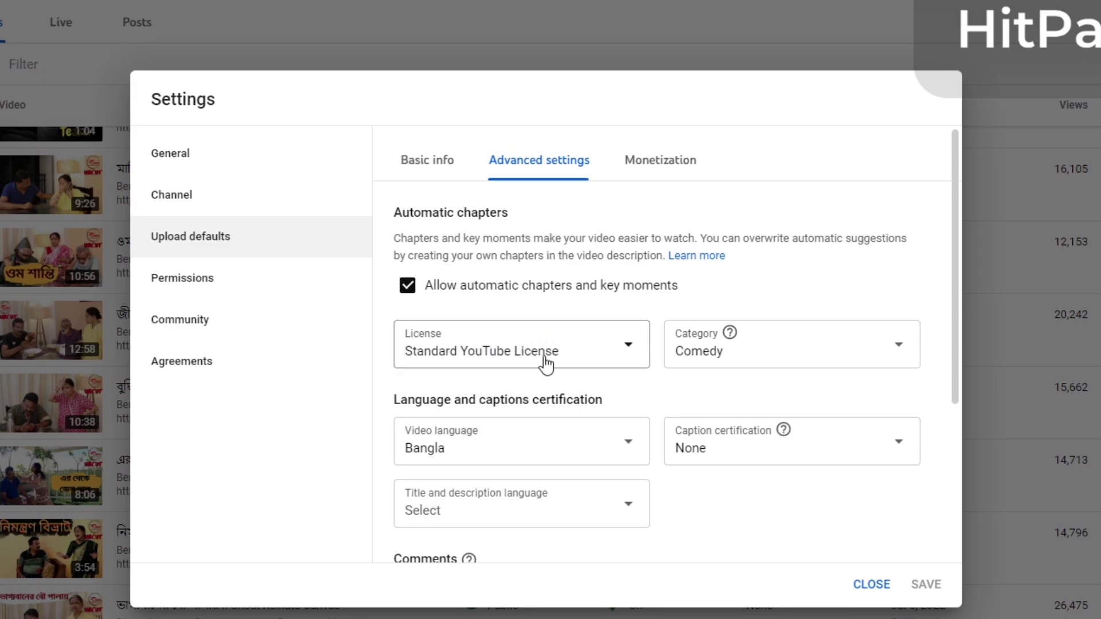
# Step: Browse the available default video categories, from Comedy to Travel & Events, without picking another one
pyautogui.click(897, 346)
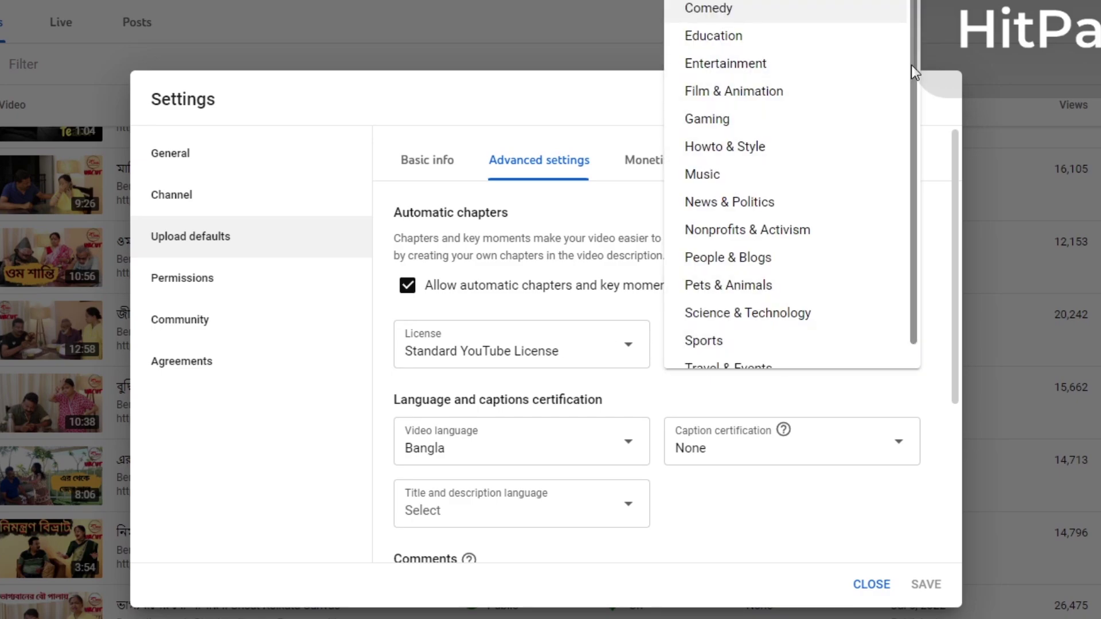
pyautogui.scroll(-1, 910, 64)
pyautogui.scroll(1, 913, 109)
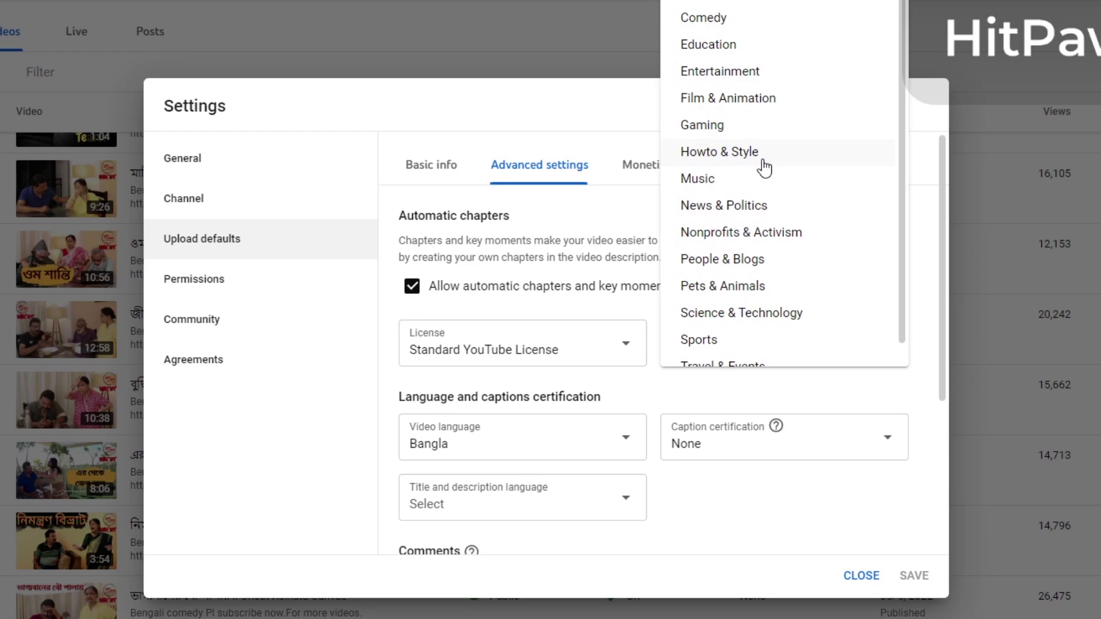
pyautogui.scroll(-1, 802, 241)
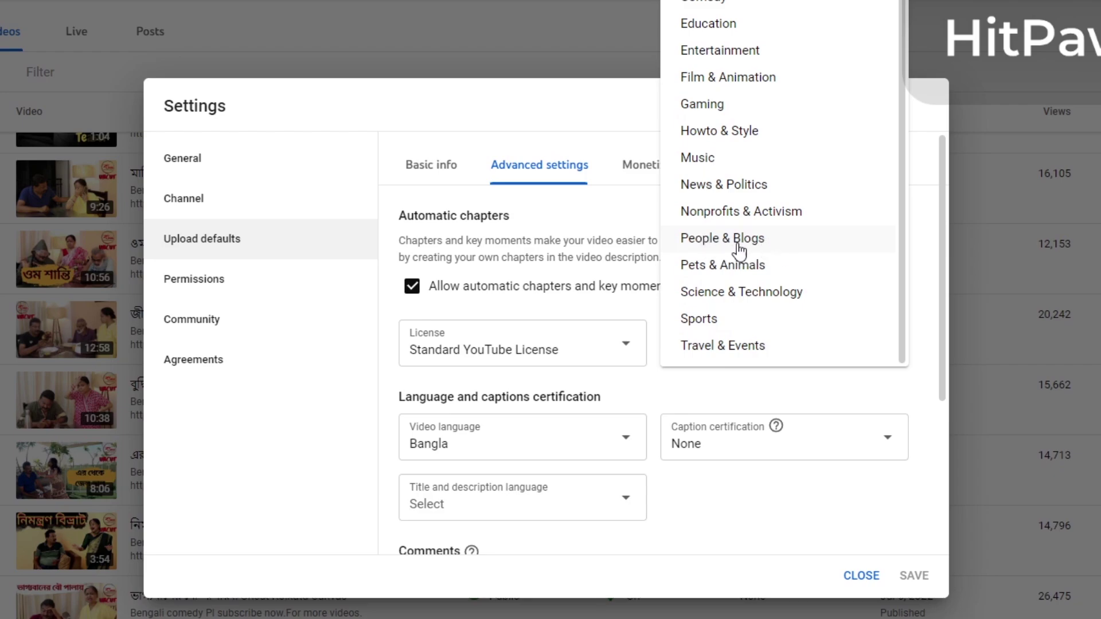
pyautogui.click(864, 392)
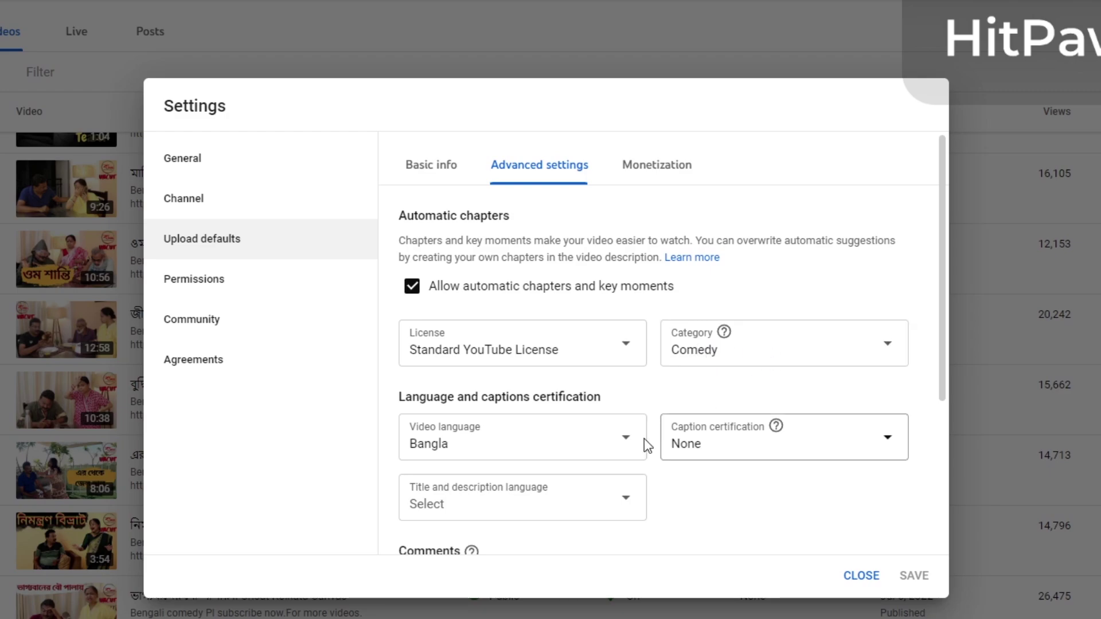
# Step: Browse the list of default video languages and close it without choosing a different language
pyautogui.scroll(-2, 644, 446)
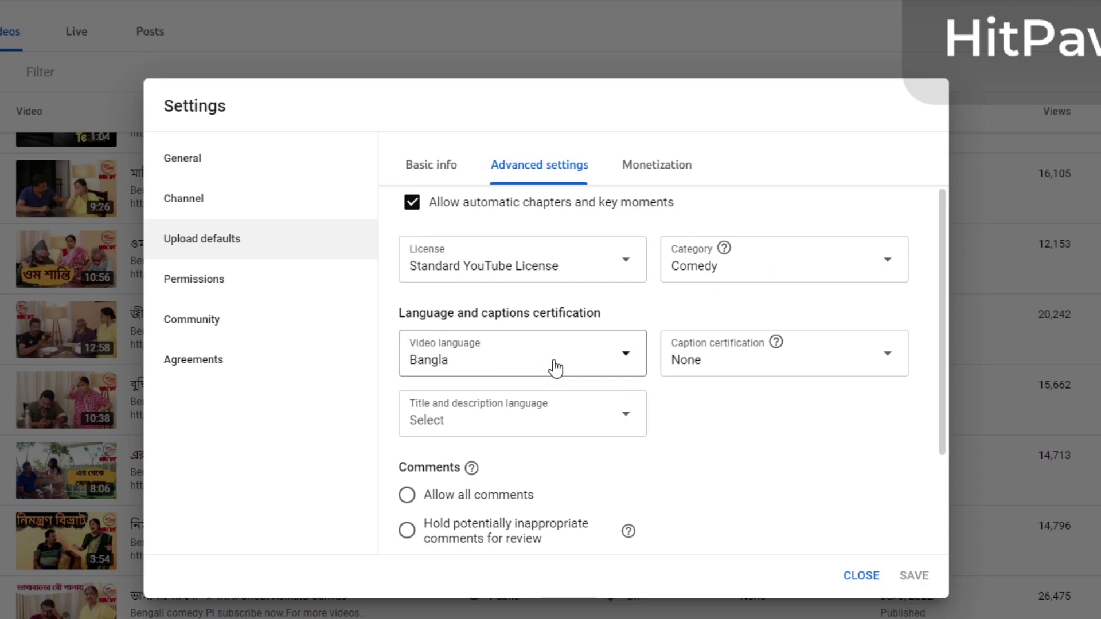
pyautogui.click(634, 364)
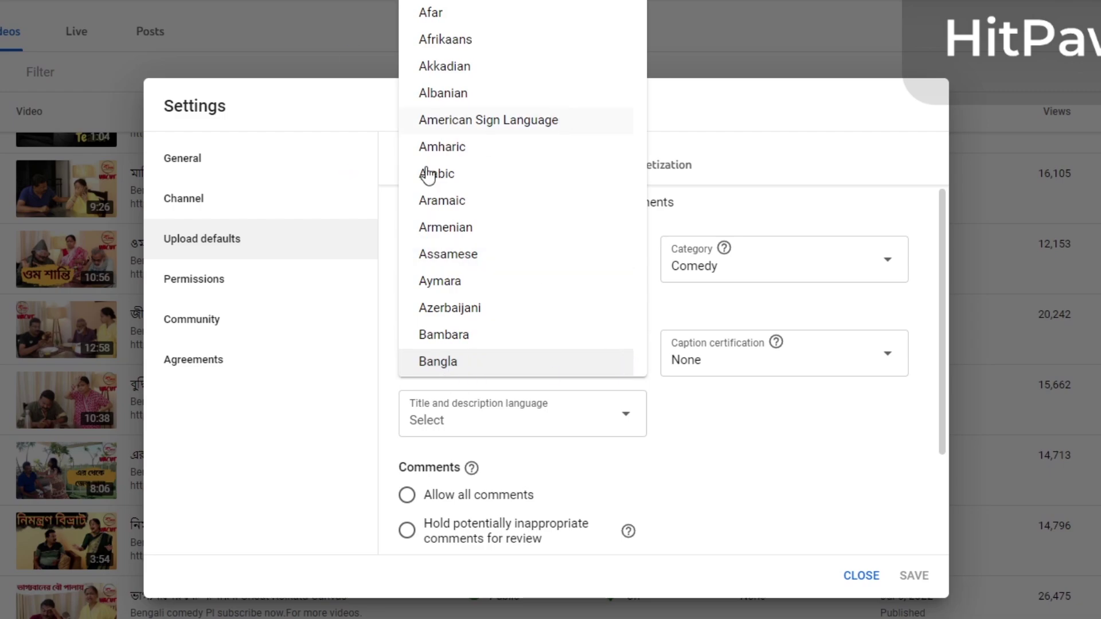
pyautogui.scroll(-5, 545, 305)
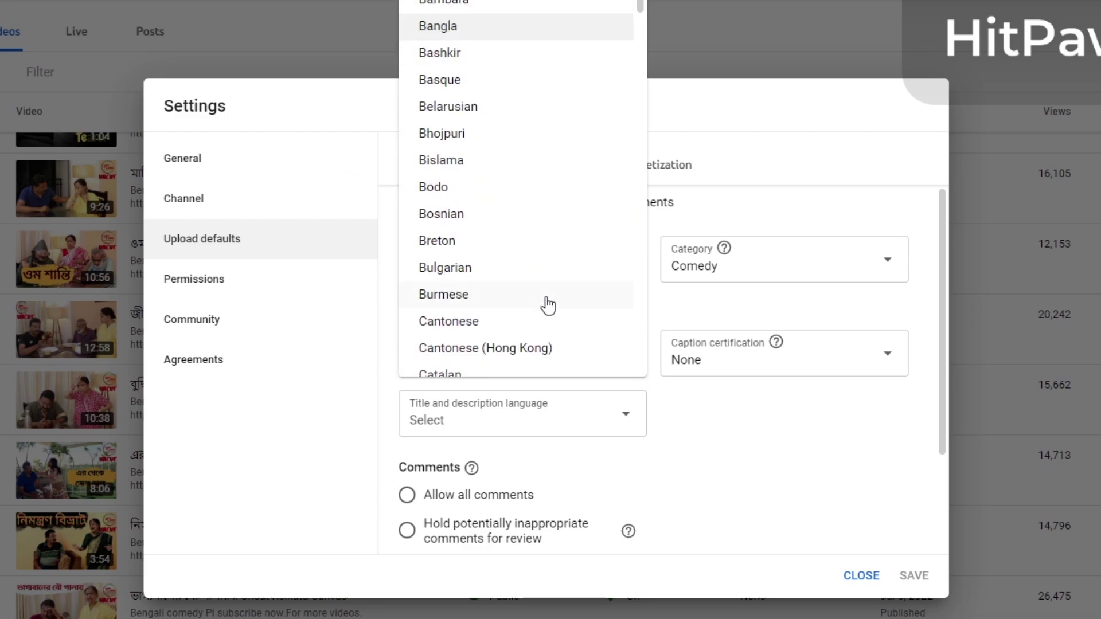
pyautogui.scroll(-20, 549, 310)
pyautogui.scroll(-5, 551, 316)
pyautogui.press('Escape')
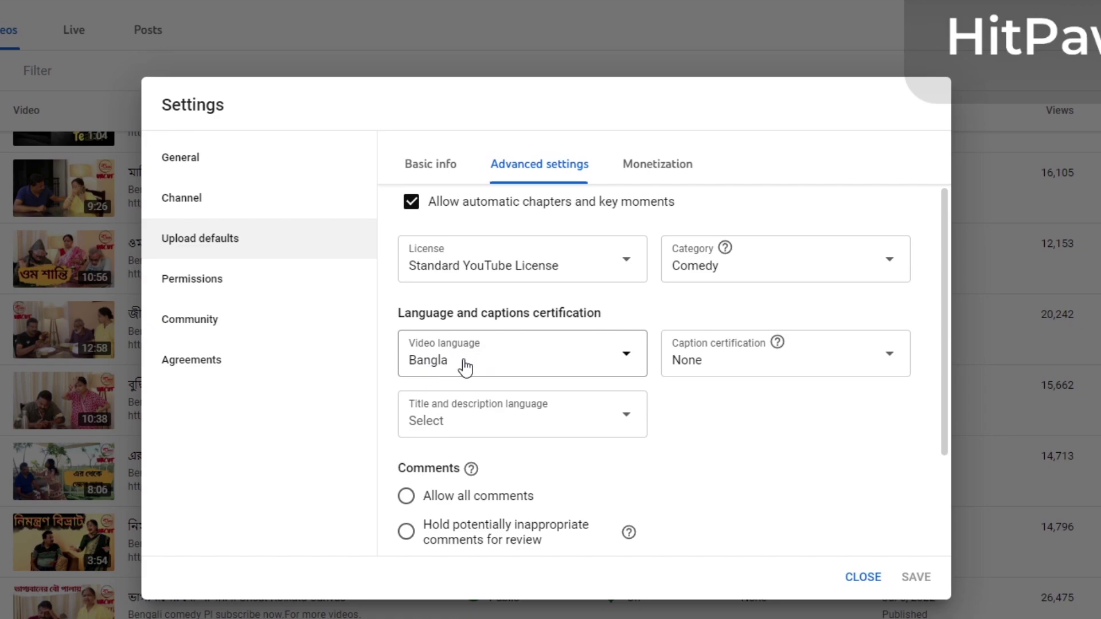
pyautogui.click(618, 367)
pyautogui.click(699, 447)
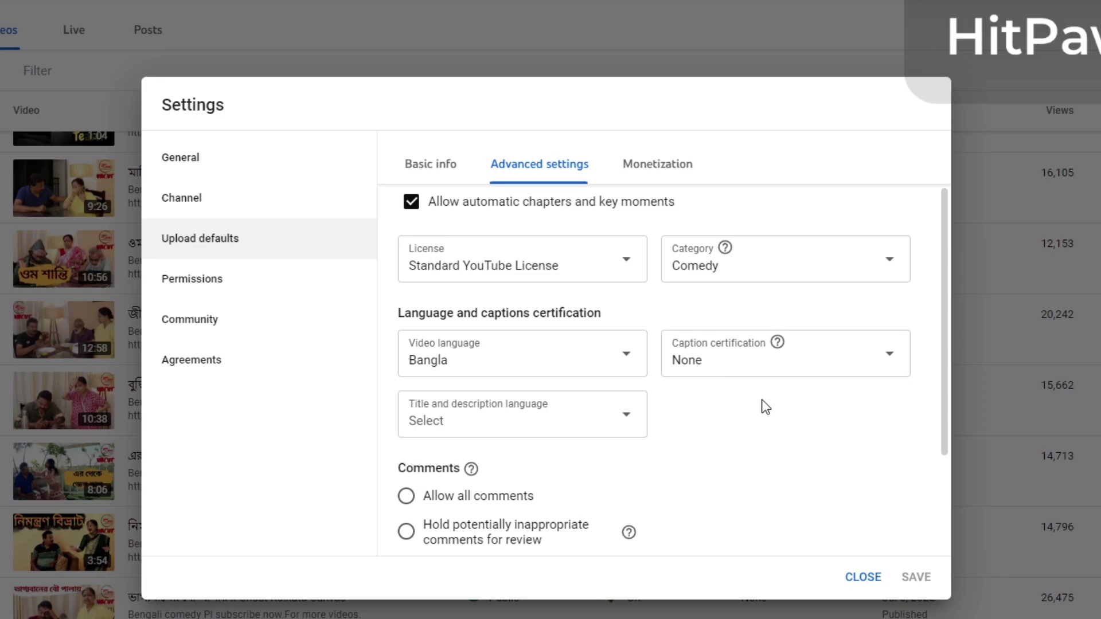
# Step: Set the default title and description language to English (India) in the advanced upload settings
pyautogui.scroll(-3, 759, 405)
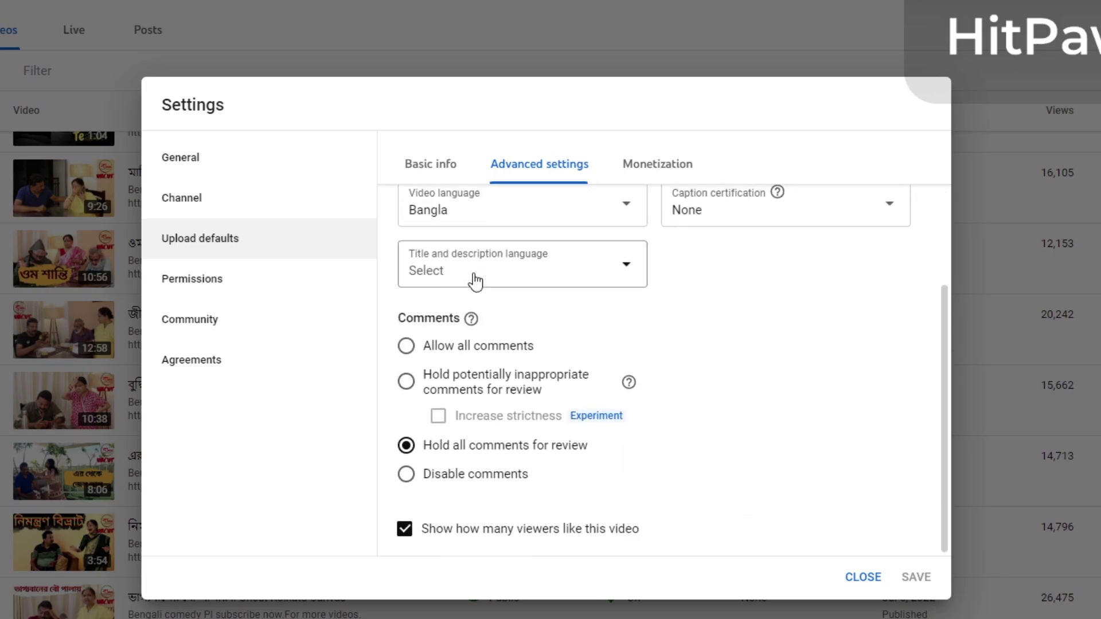
pyautogui.click(625, 271)
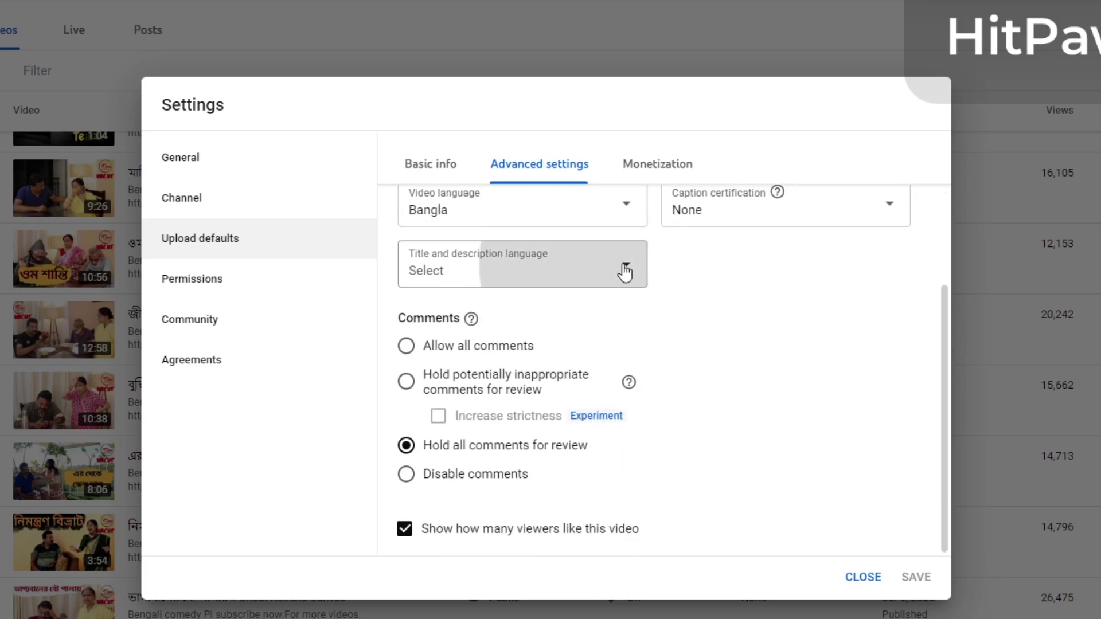
pyautogui.scroll(-10, 586, 376)
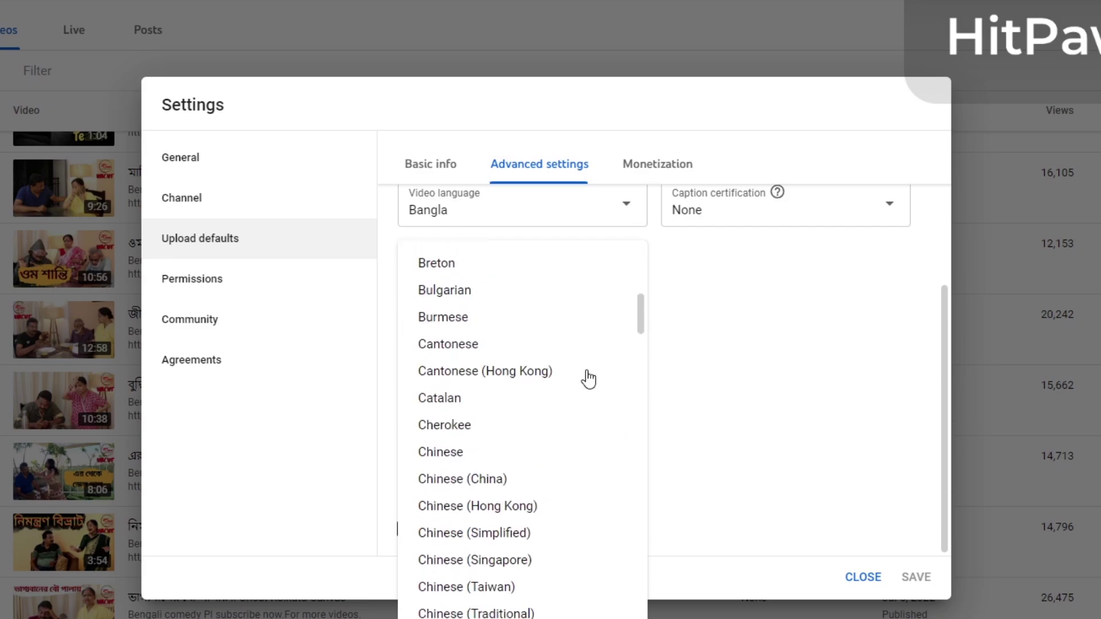
pyautogui.scroll(-12, 588, 379)
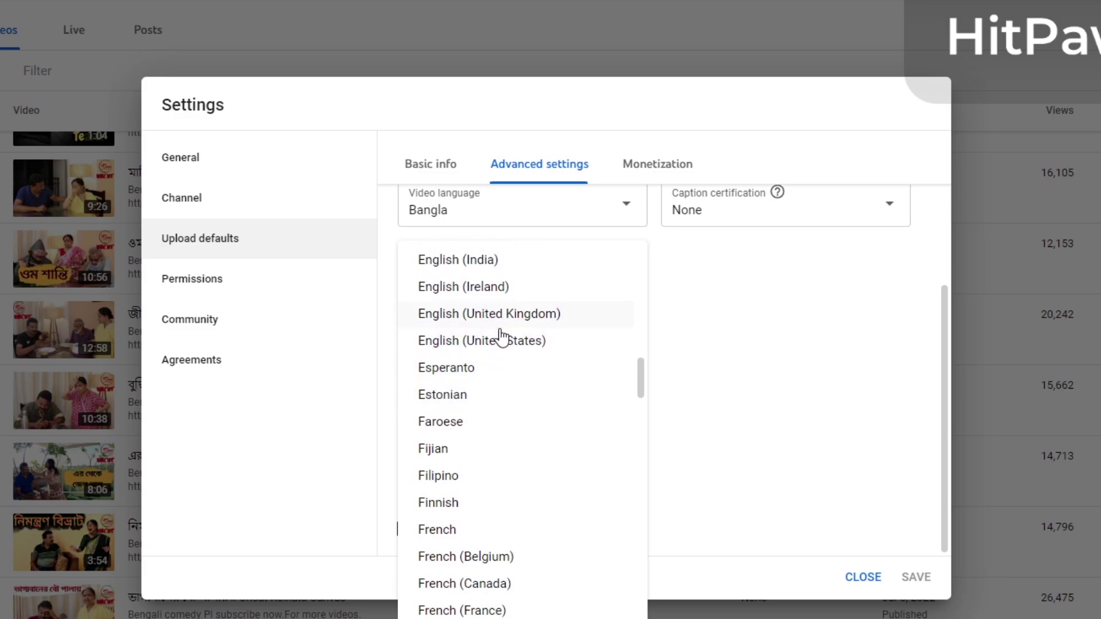
pyautogui.scroll(2, 502, 333)
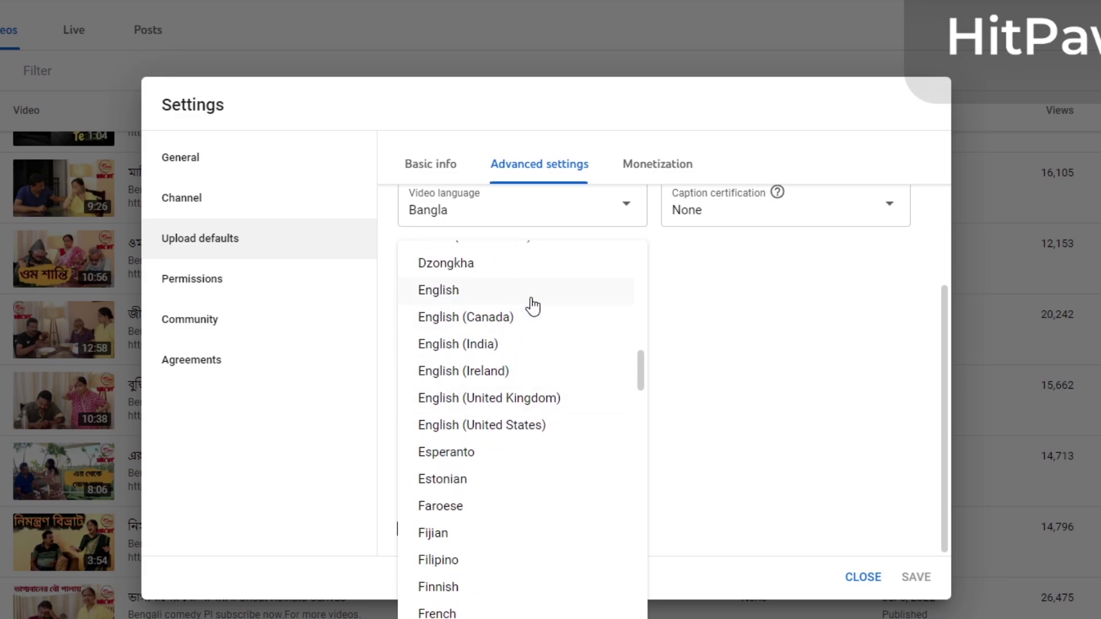
pyautogui.click(483, 344)
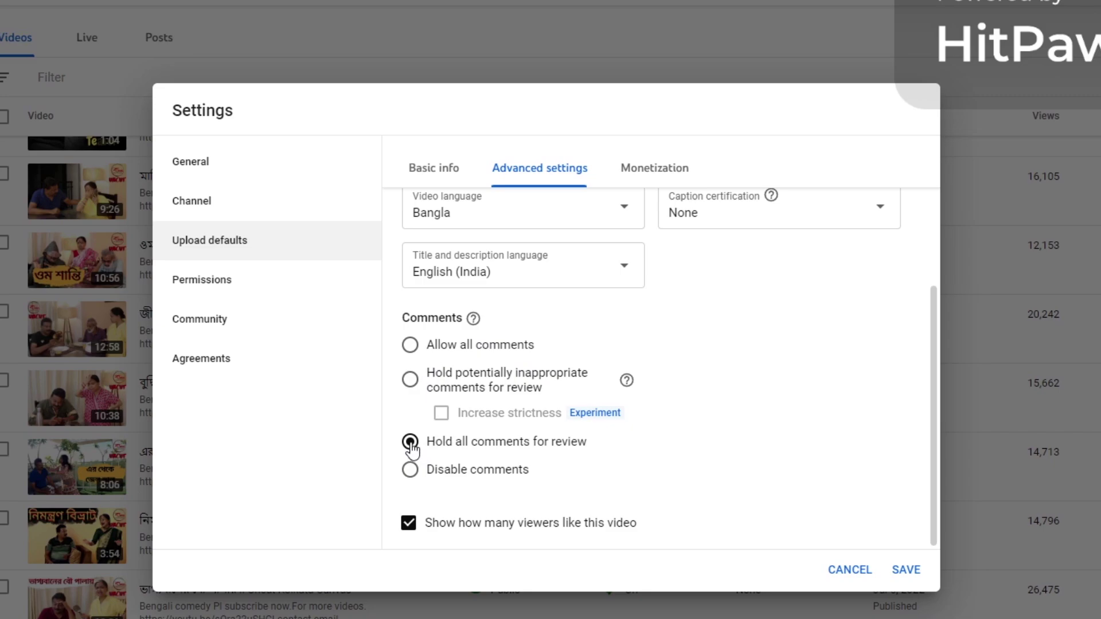
# Step: Try holding only potentially inappropriate comments for review, and switch the default back to holding all comments for review
pyautogui.click(438, 386)
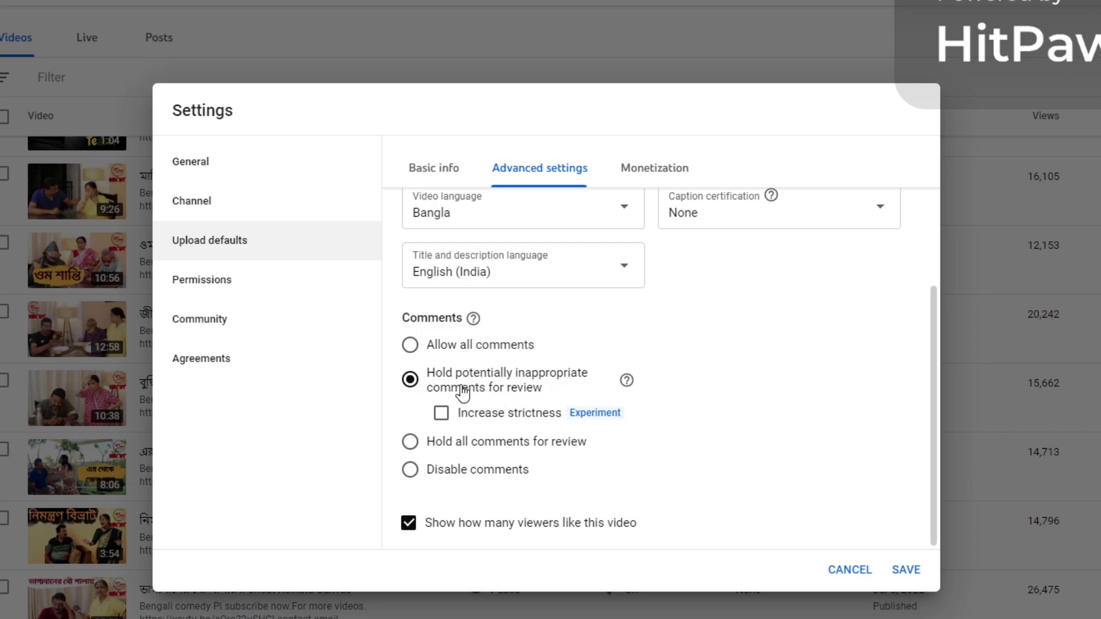
pyautogui.click(410, 442)
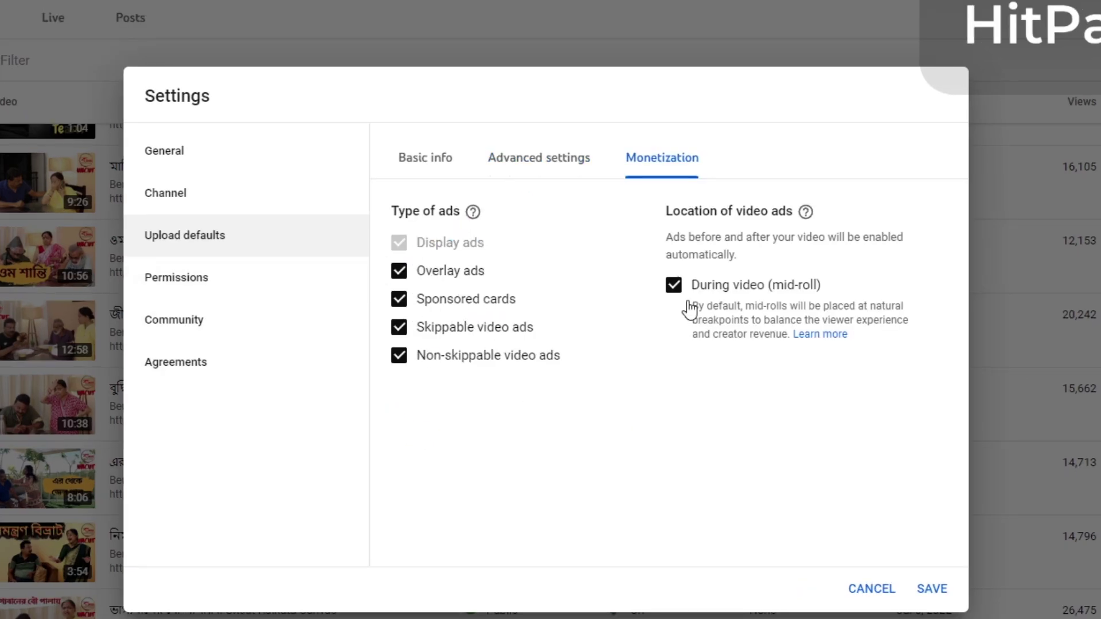
# Step: Review the default monetization settings, switching skippable video ads off and back on
pyautogui.click(558, 158)
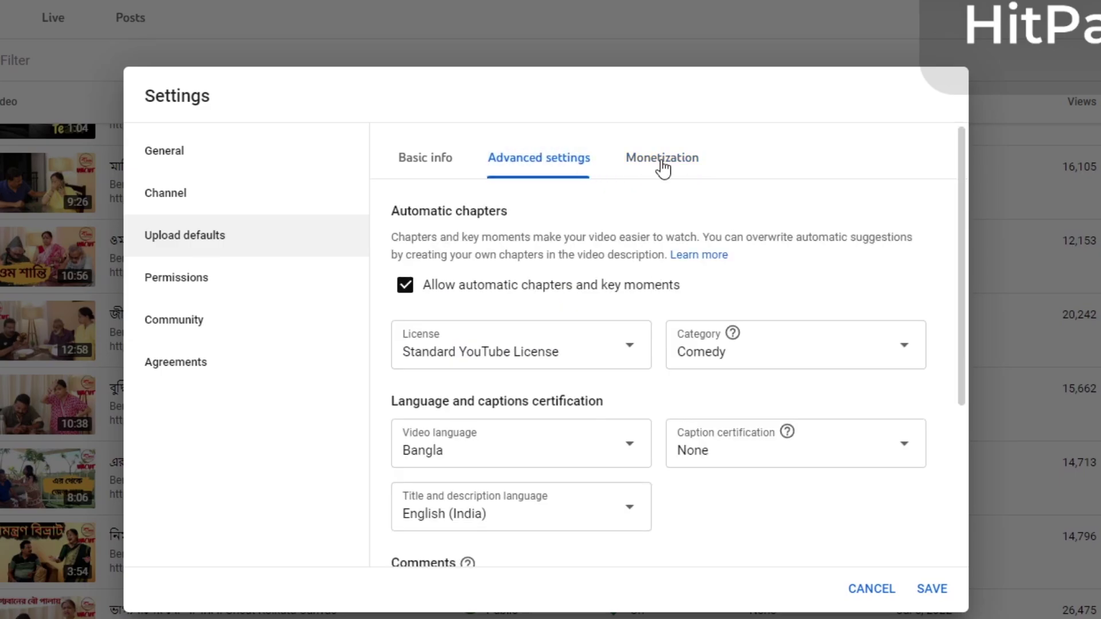
pyautogui.click(663, 167)
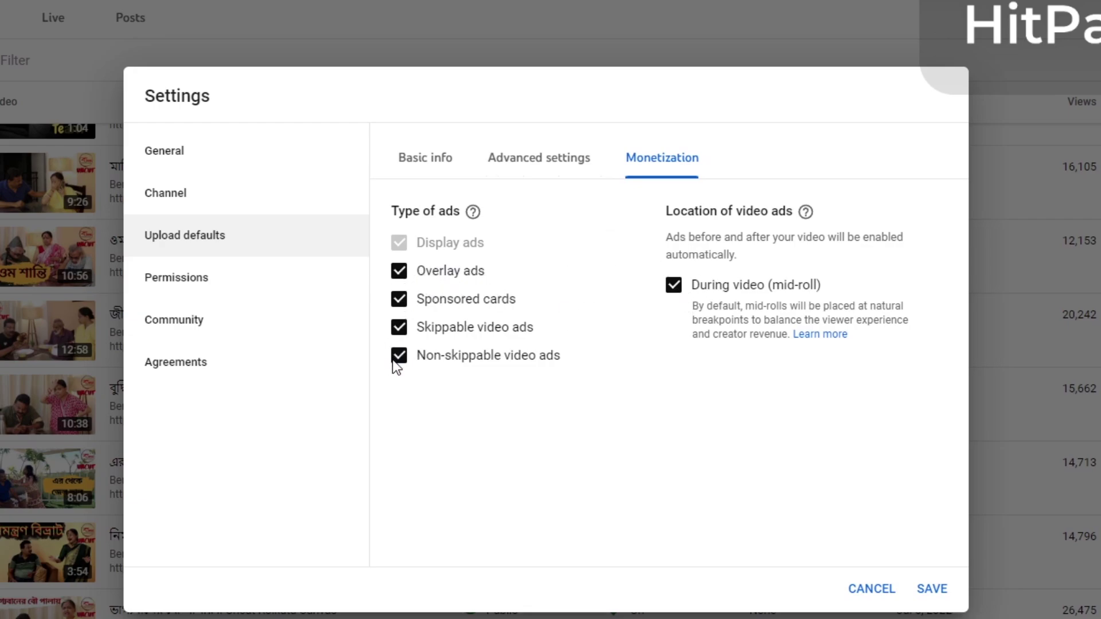
pyautogui.click(402, 331)
pyautogui.click(405, 331)
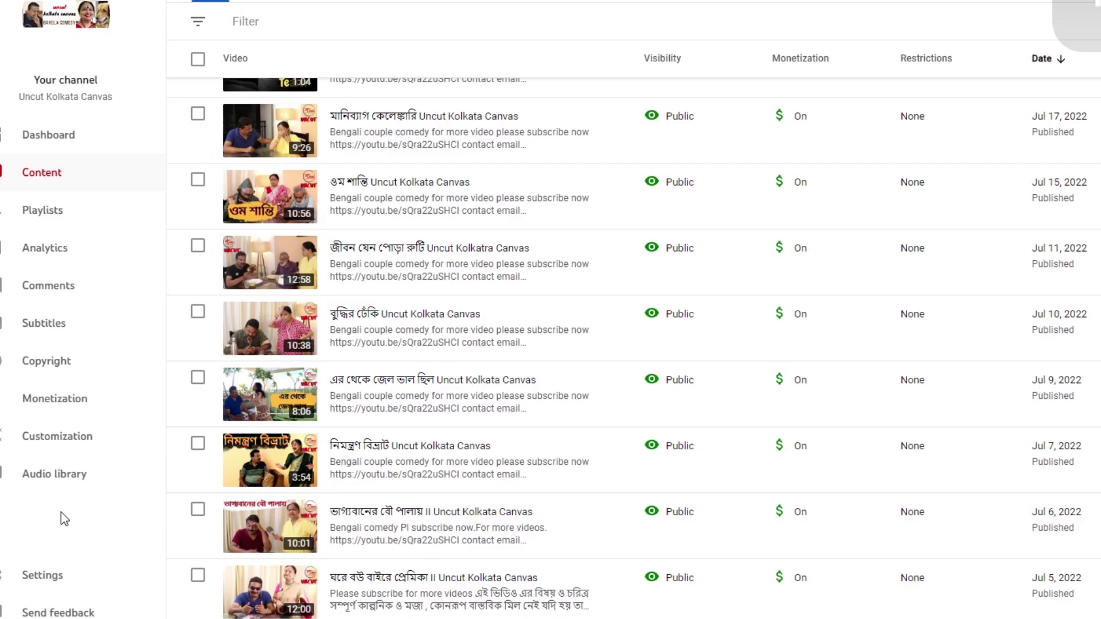
# Step: Open the channel's basic info settings and view the country of residence options without picking another country
pyautogui.click(43, 578)
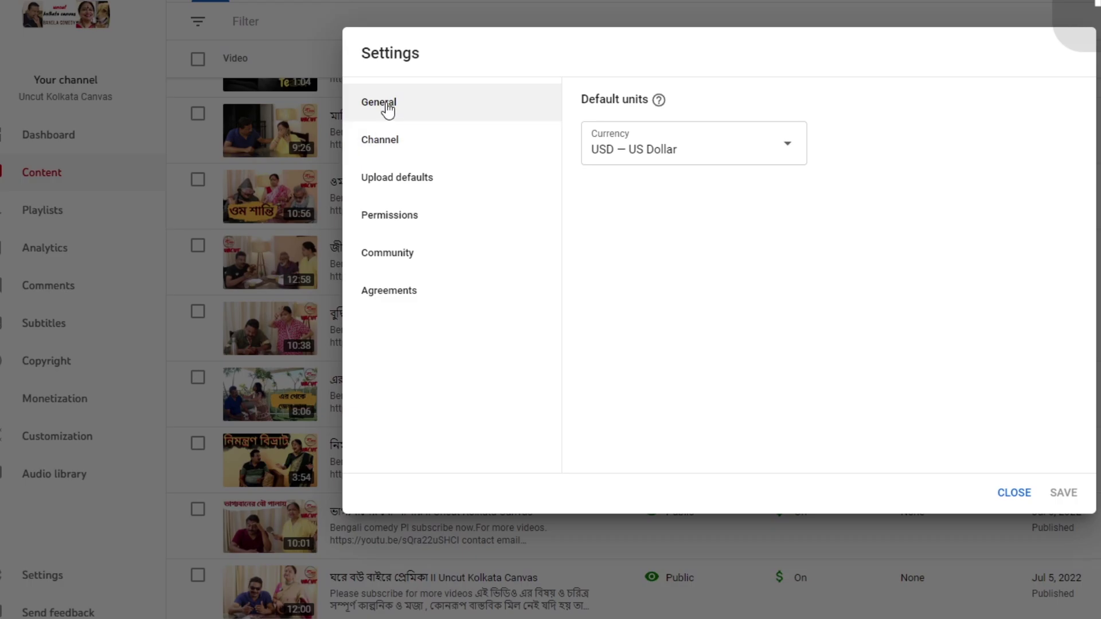
pyautogui.click(384, 148)
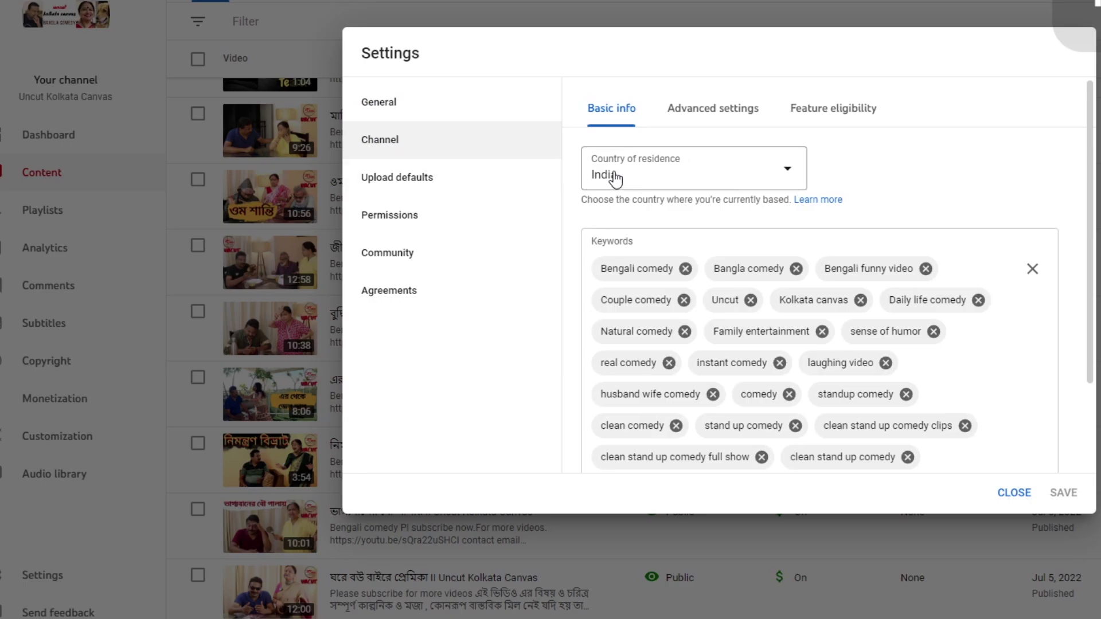
pyautogui.click(785, 175)
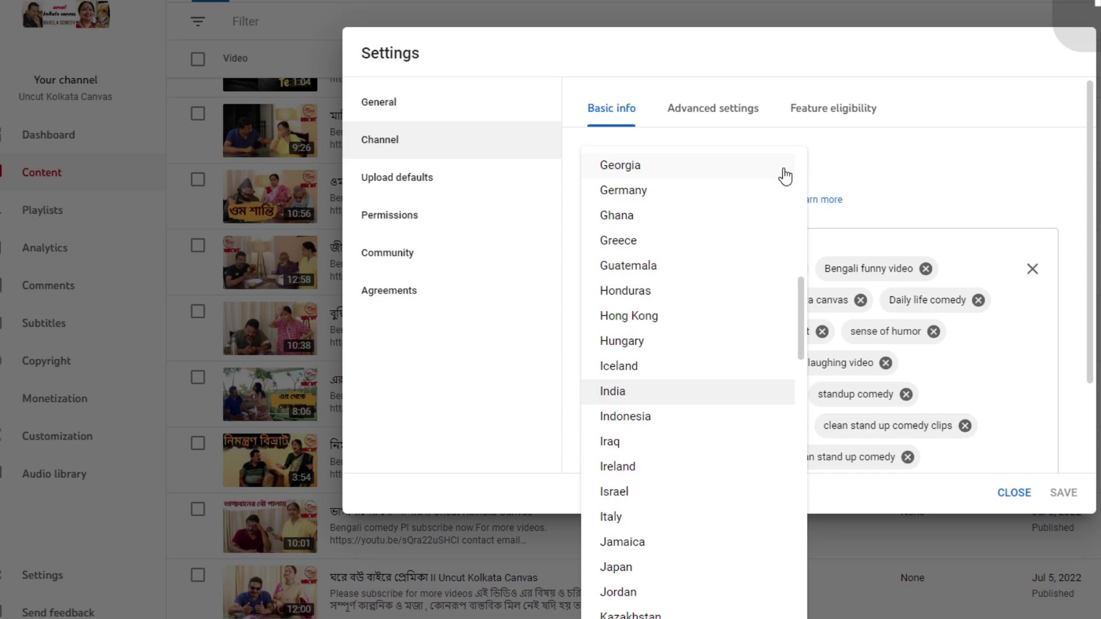
pyautogui.click(898, 157)
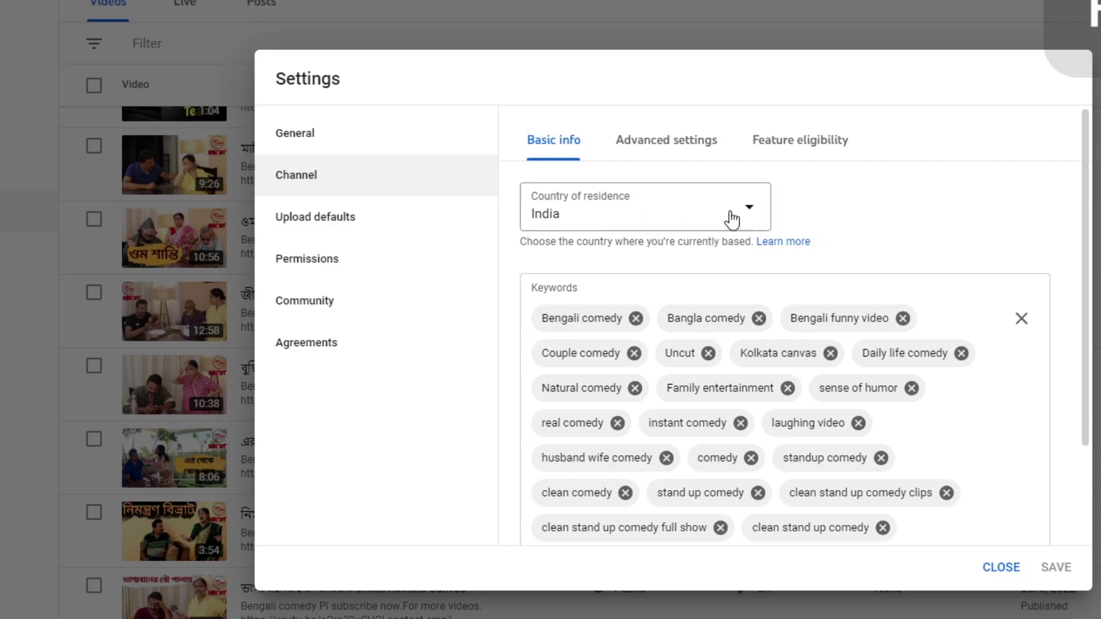
pyautogui.click(748, 217)
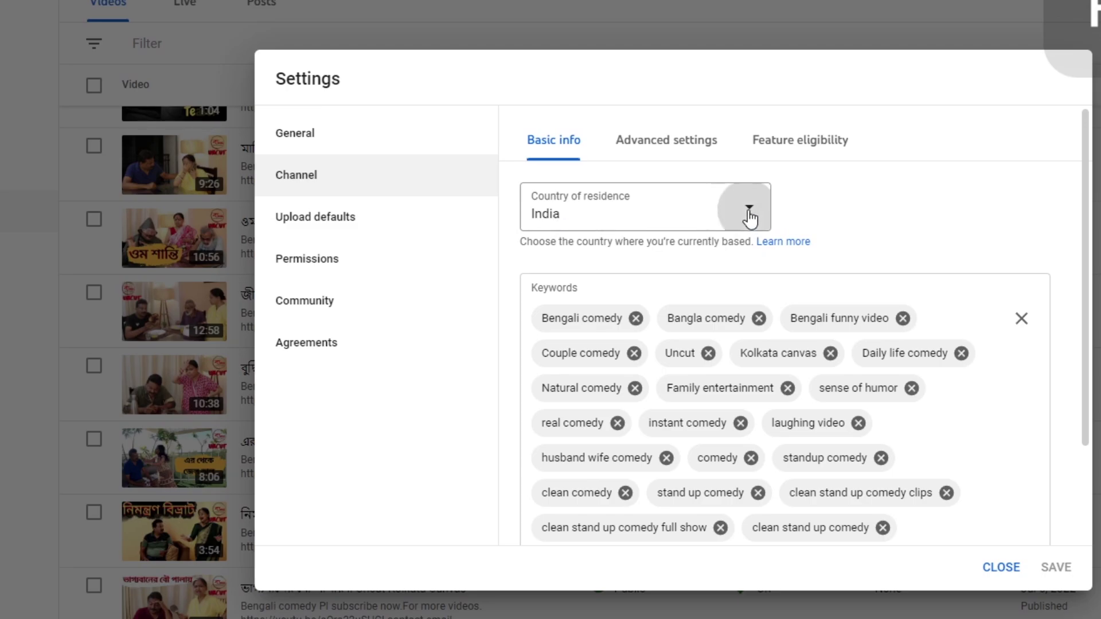
pyautogui.click(895, 195)
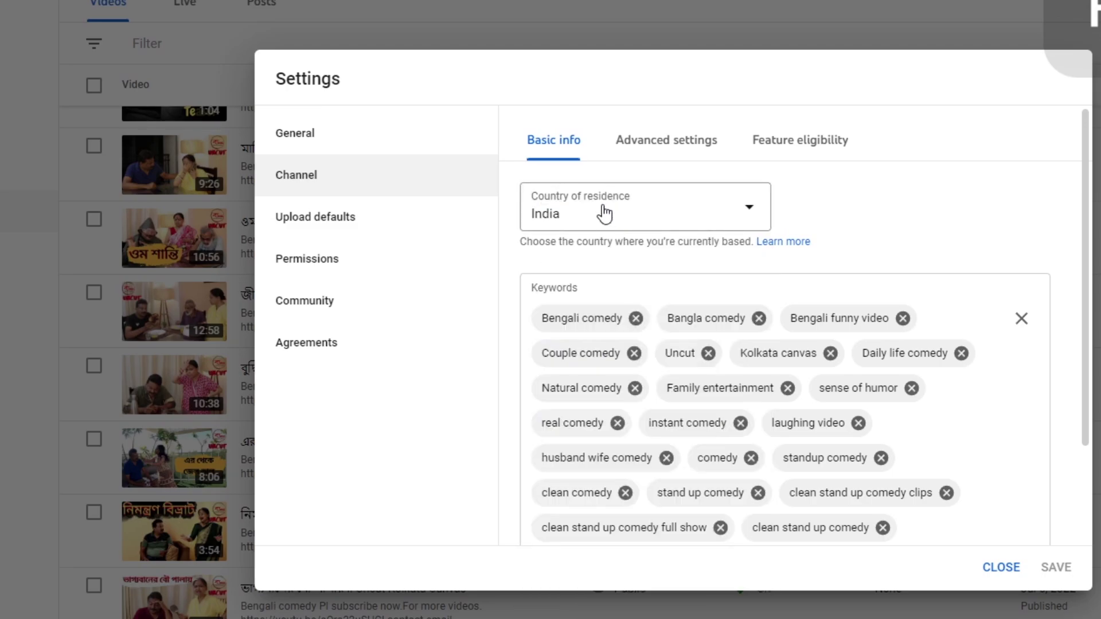
# Step: Look over the full list of channel keywords in the basic info
pyautogui.click(952, 399)
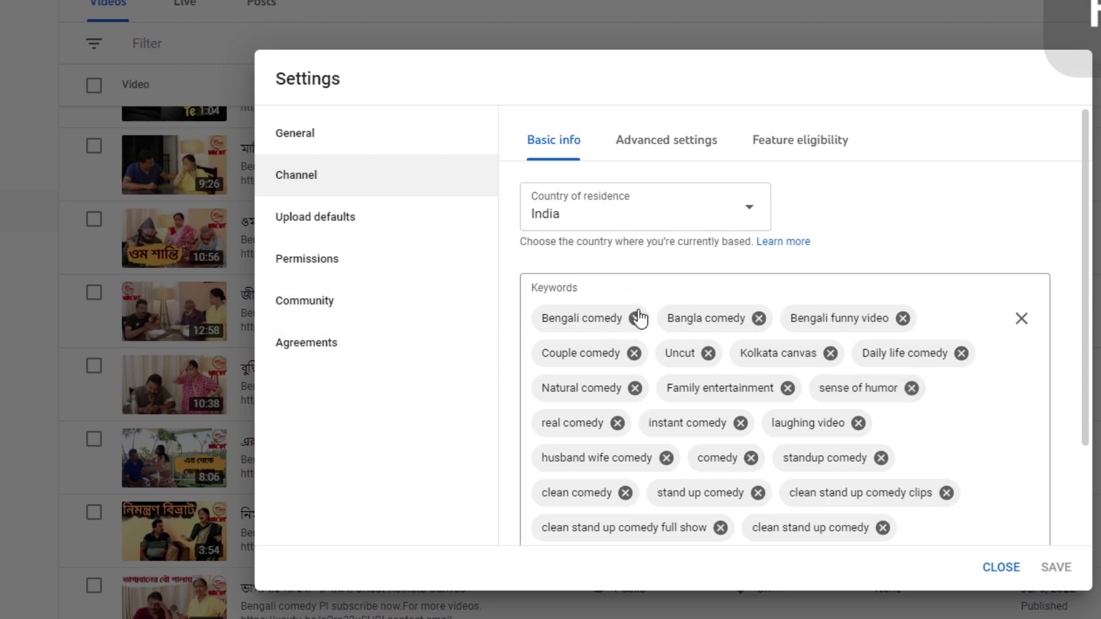
pyautogui.scroll(-2, 625, 316)
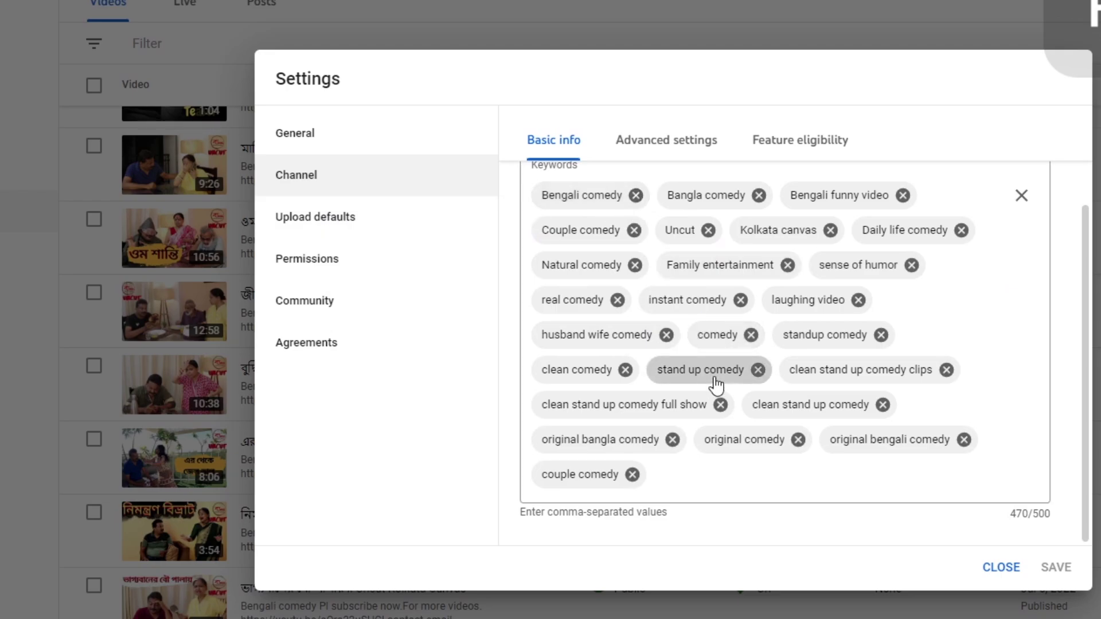
pyautogui.scroll(2, 715, 381)
pyautogui.scroll(-2, 947, 384)
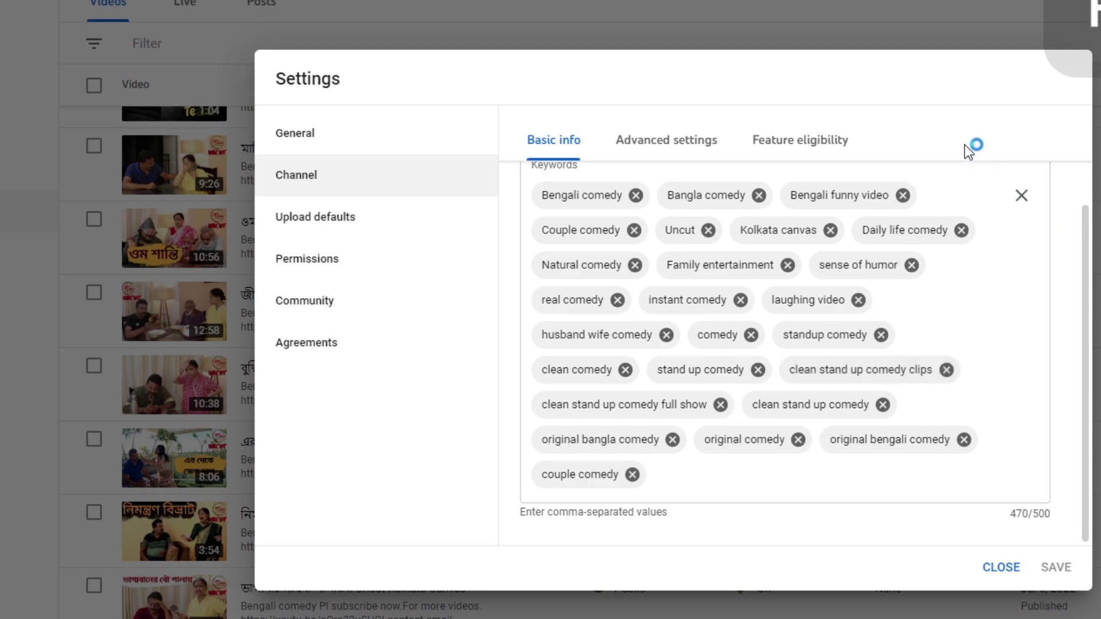
pyautogui.scroll(2, 939, 183)
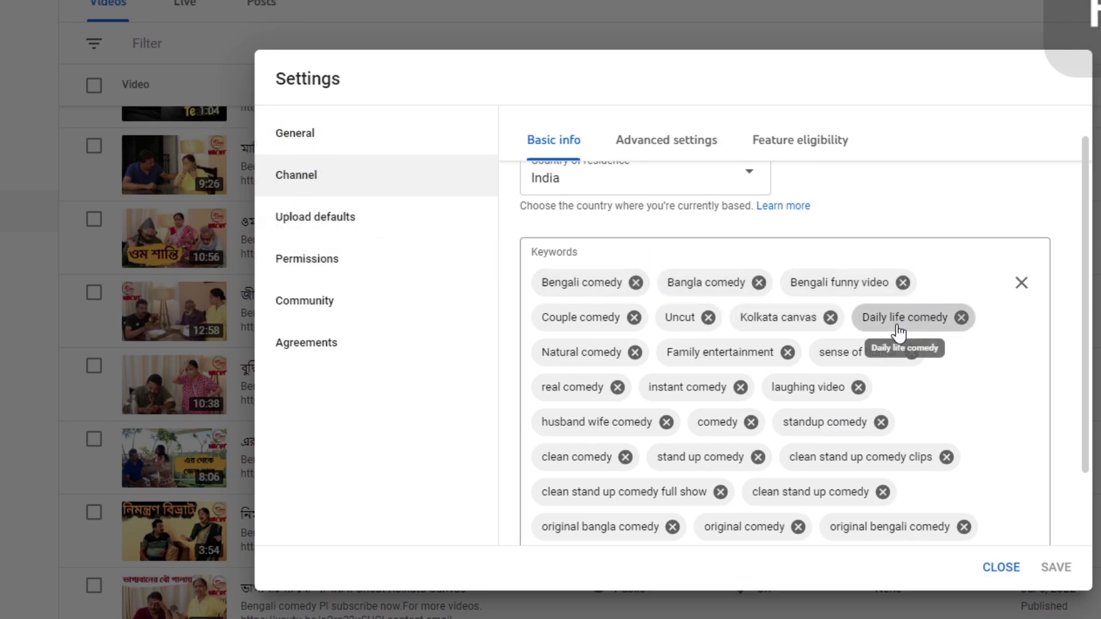
pyautogui.scroll(-2, 899, 330)
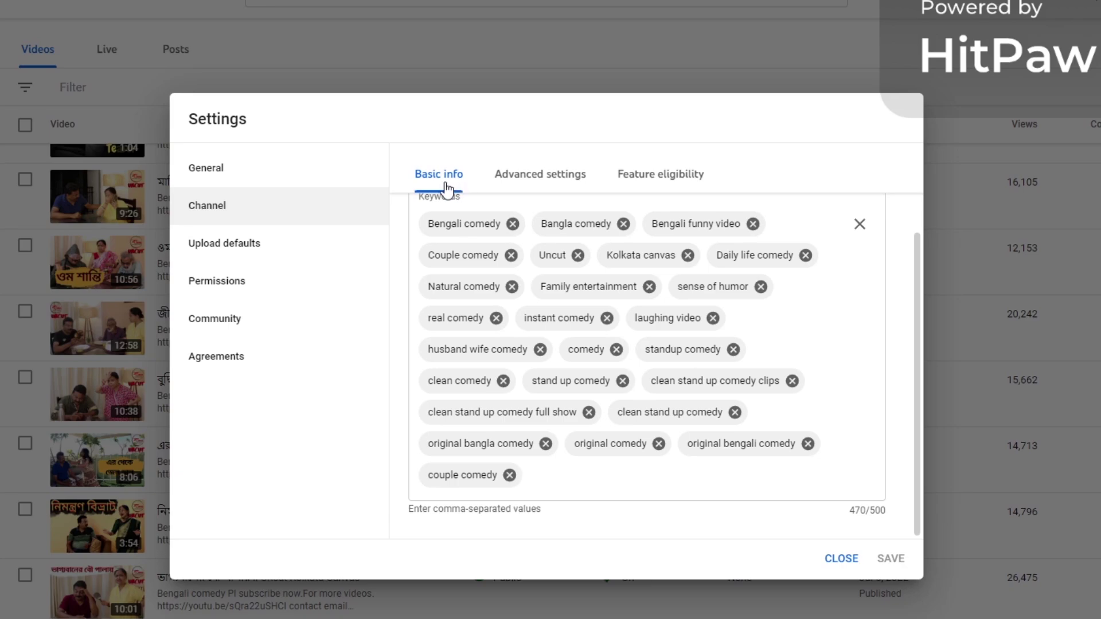
# Step: Try setting the channel's audience to made for kids, and return it to not made for kids
pyautogui.click(538, 181)
pyautogui.scroll(2, 602, 367)
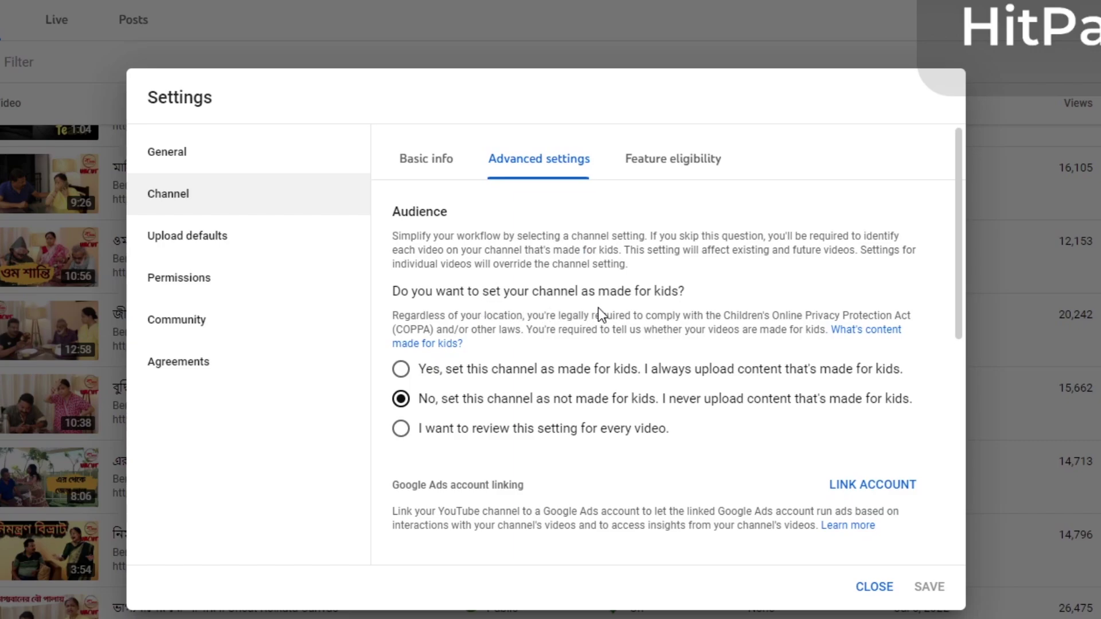
pyautogui.click(402, 370)
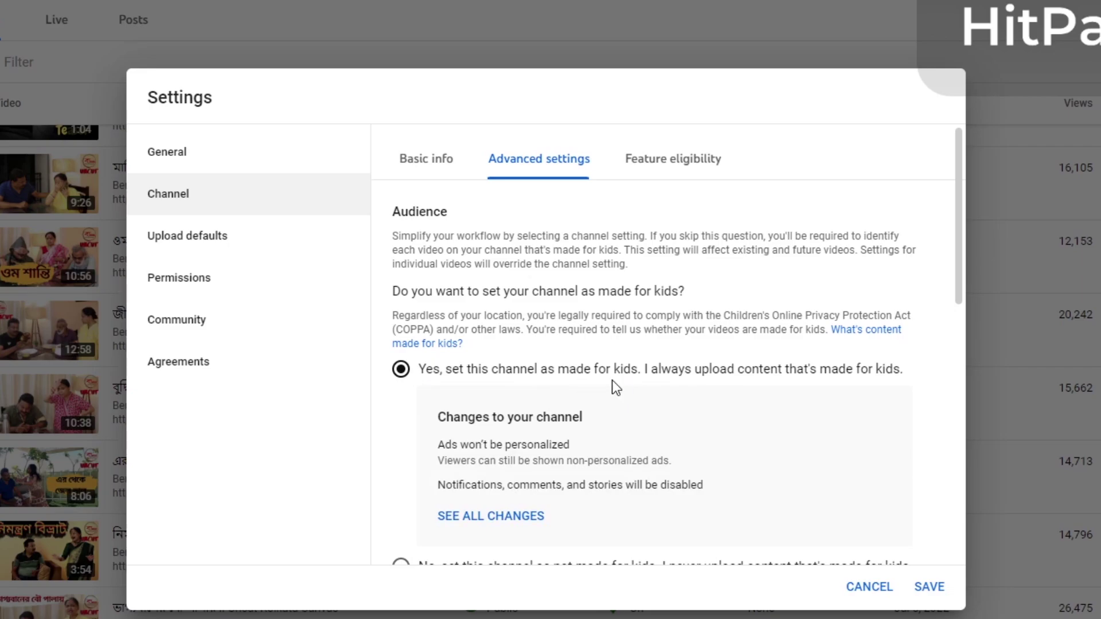
pyautogui.scroll(-1, 611, 381)
pyautogui.click(400, 481)
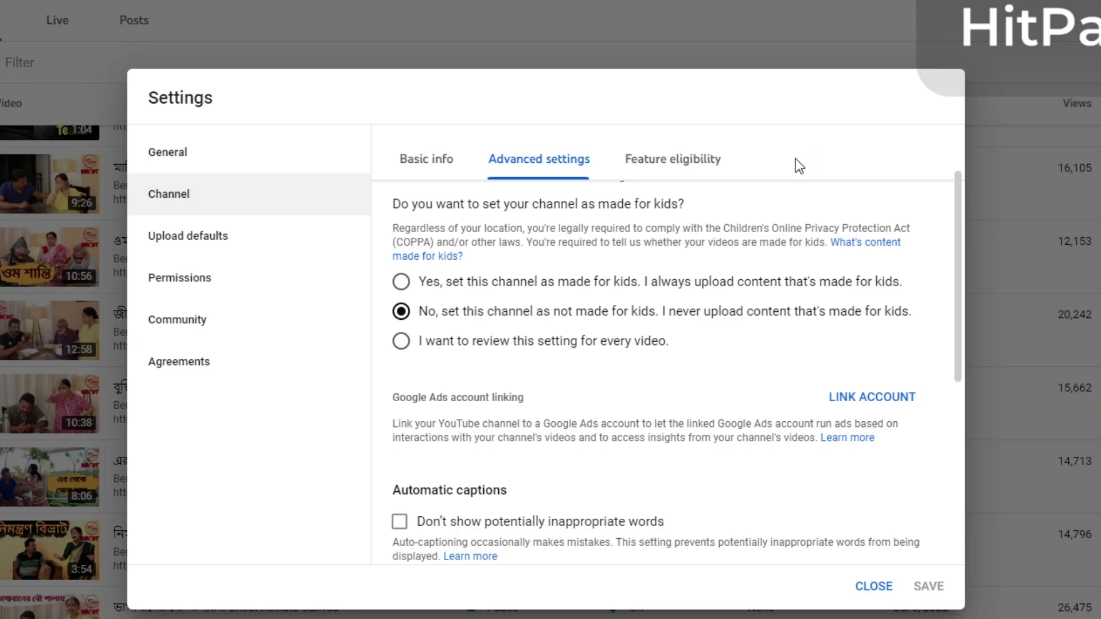
# Step: Review the automatic captions, advertisements and clips settings, switching viewer clipping off and back on
pyautogui.scroll(-4, 595, 407)
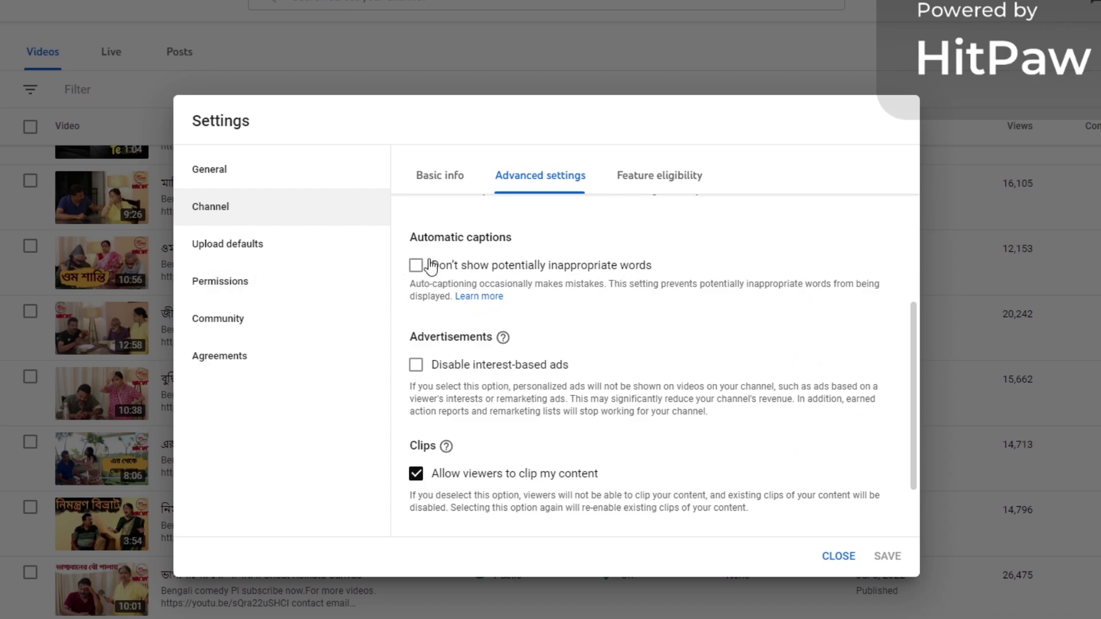
pyautogui.scroll(-2, 449, 374)
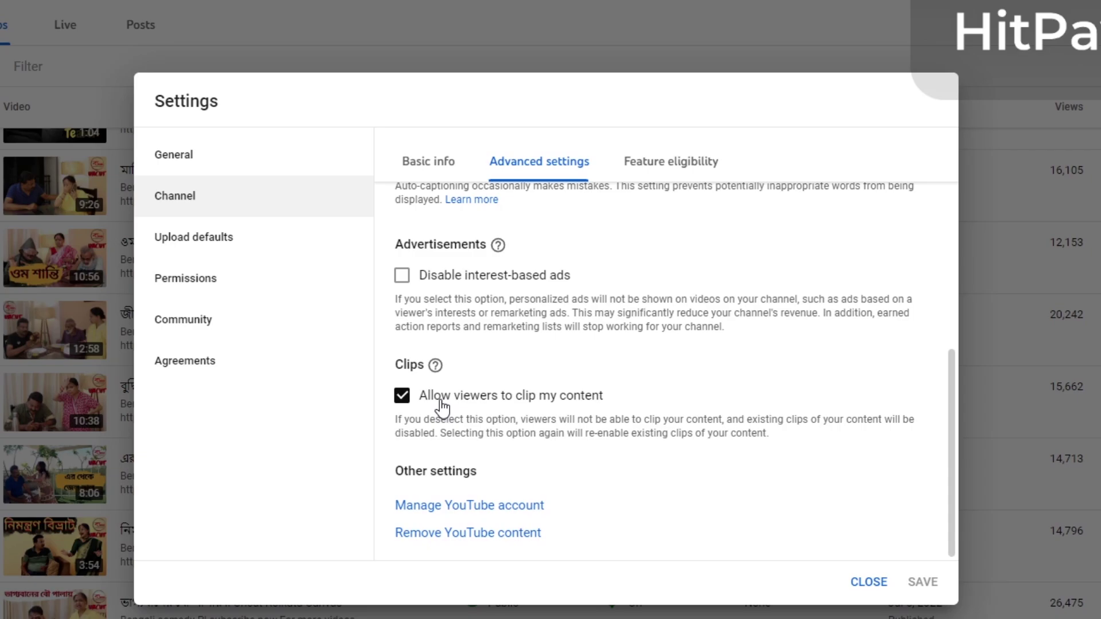
pyautogui.click(401, 396)
pyautogui.click(401, 396)
pyautogui.scroll(10, 590, 287)
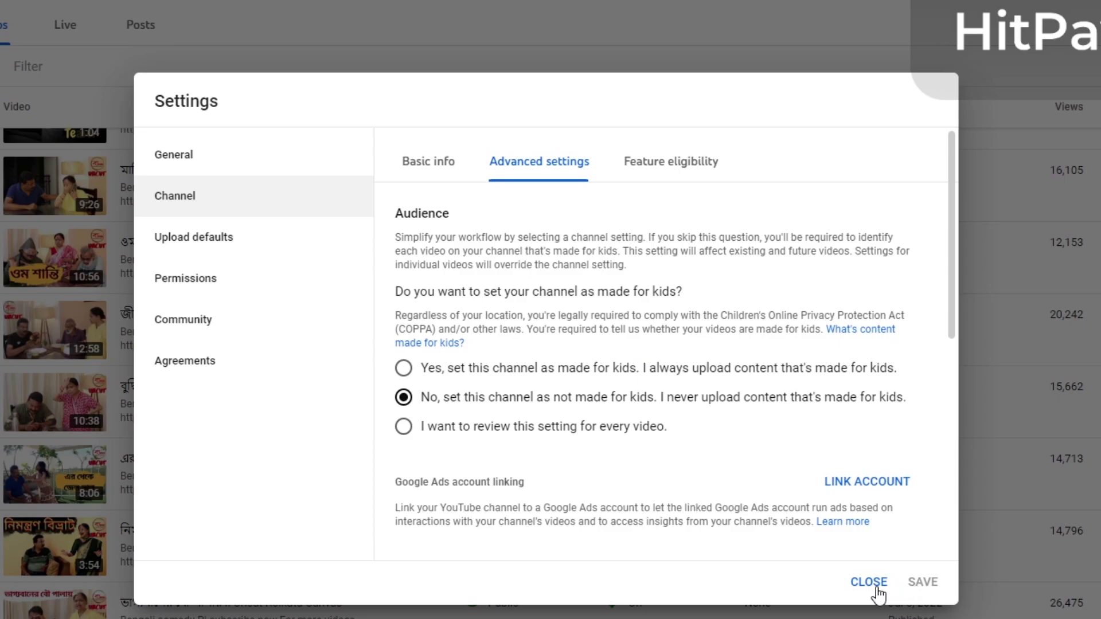
# Step: Check the channel's feature eligibility, return to its advanced settings and close the settings dialog
pyautogui.click(680, 172)
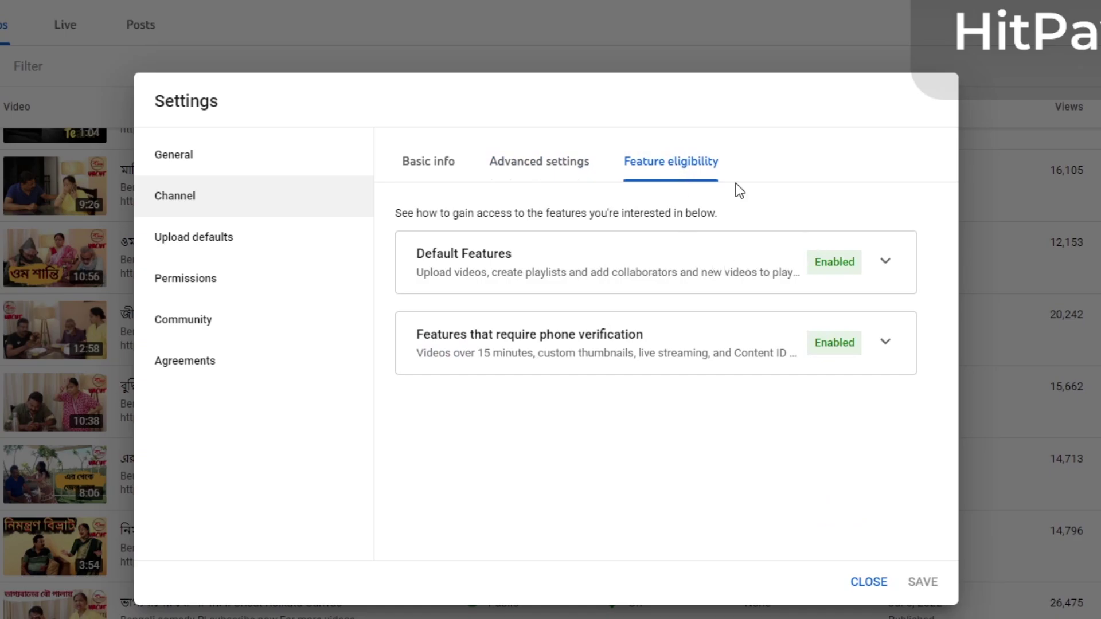
pyautogui.click(559, 162)
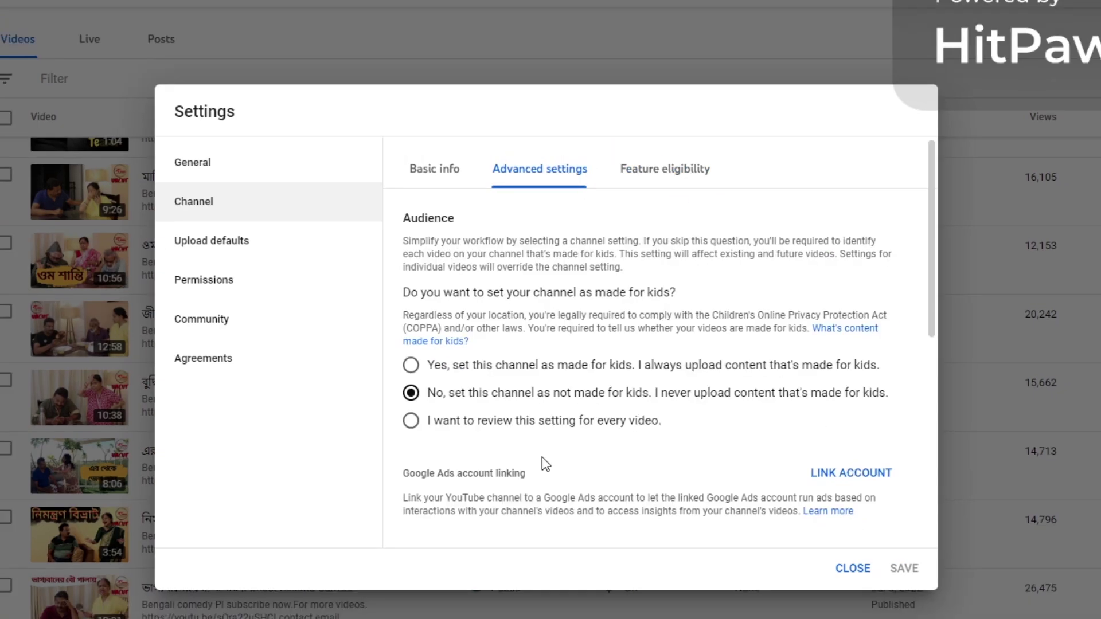
pyautogui.click(849, 569)
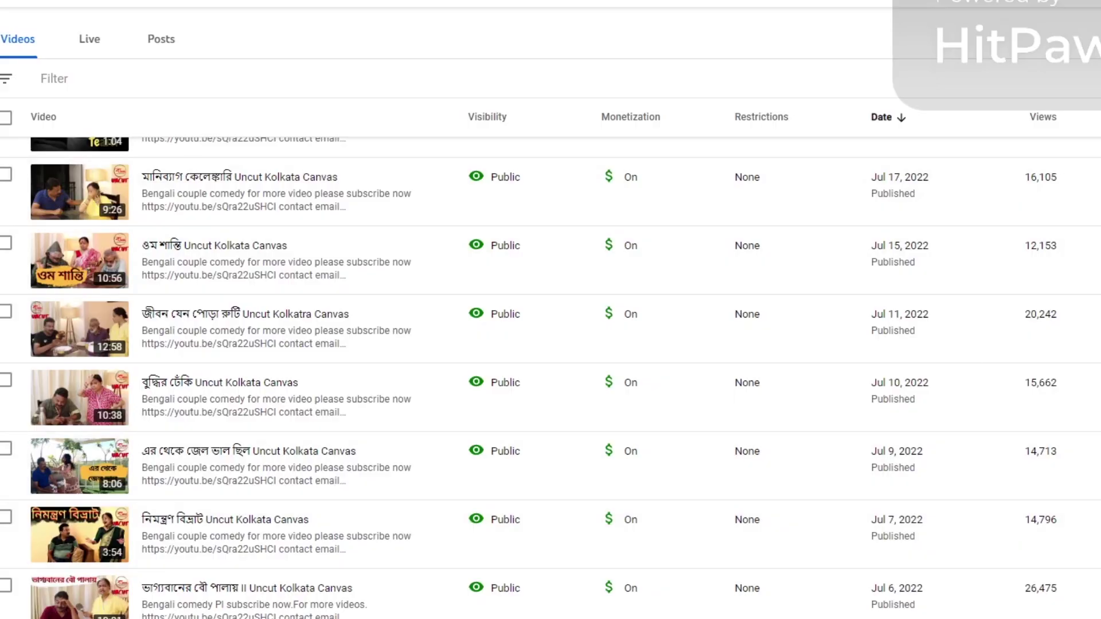